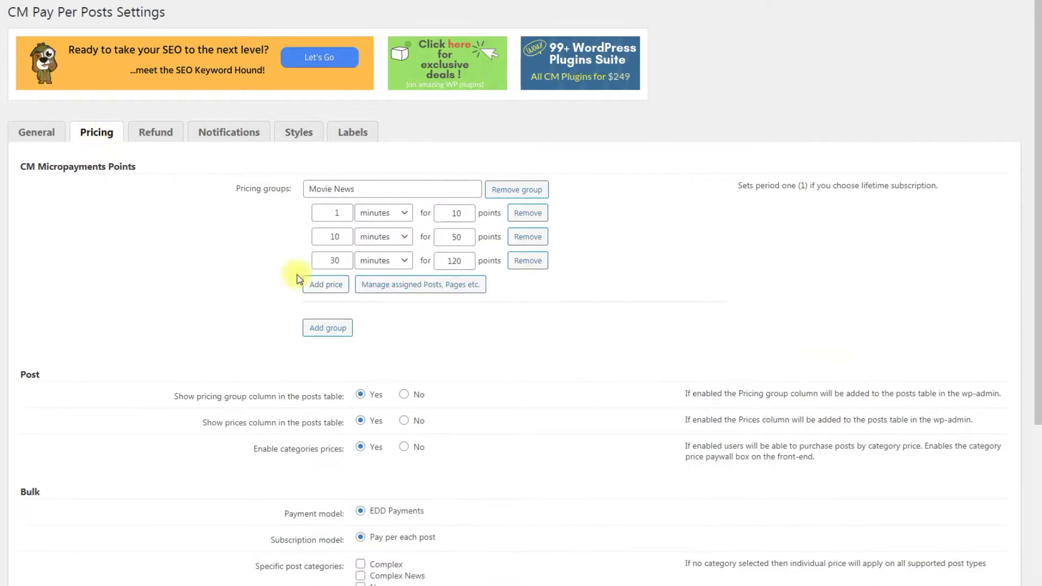
- Add a pricing group named Cartoons with a first price of 1 hour for 10 points
click(372, 329)
text(Cartoons)
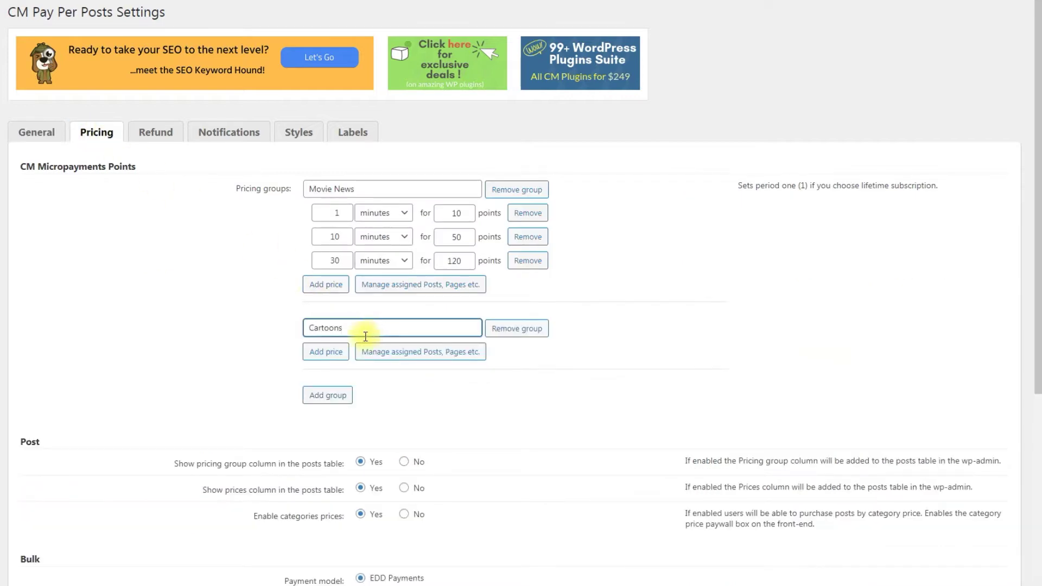
click(328, 352)
click(402, 354)
click(370, 379)
click(451, 352)
text(10)
- Add a second price of 2 hours for 15 points to the Cartoons group
click(324, 376)
click(348, 375)
text(2)
click(384, 376)
click(374, 403)
click(454, 376)
text(15)
- Add a third price of 3 hours for 20 points to the Cartoons group and save the settings
click(337, 400)
click(334, 400)
text(3)
click(400, 400)
click(374, 427)
click(451, 402)
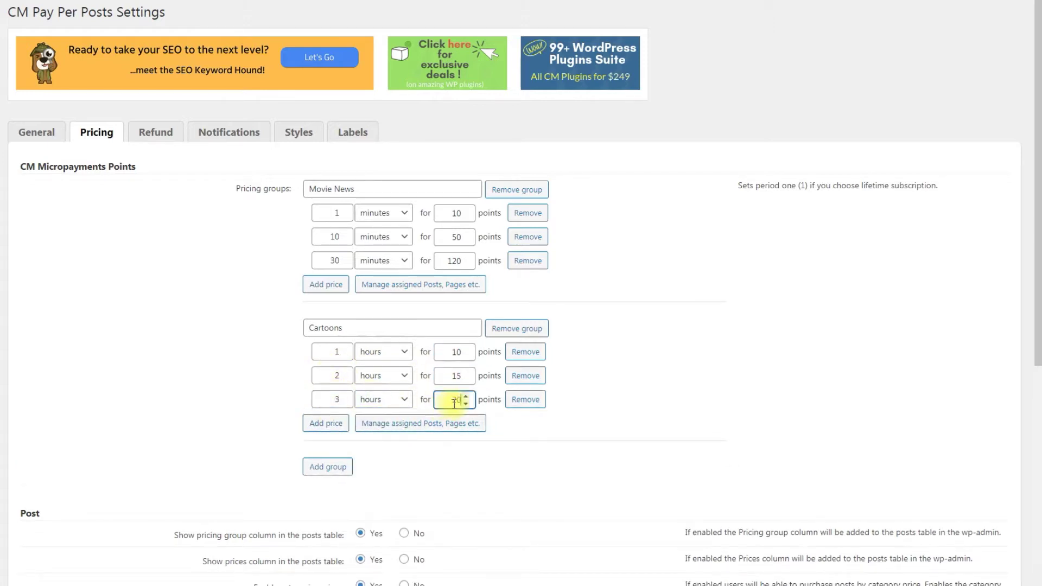
click(612, 409)
scroll(612, 409, down, 7)
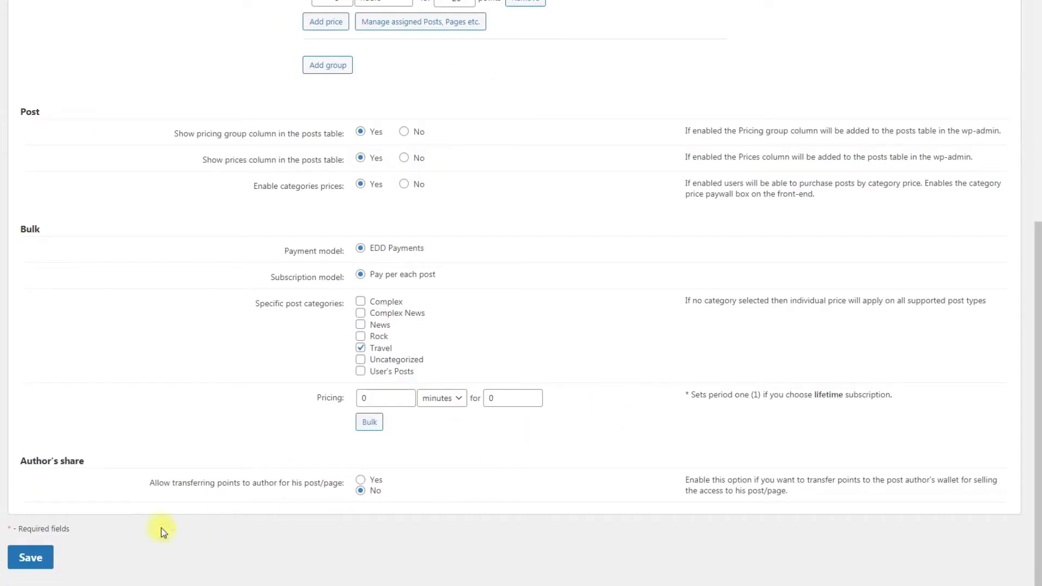
click(32, 558)
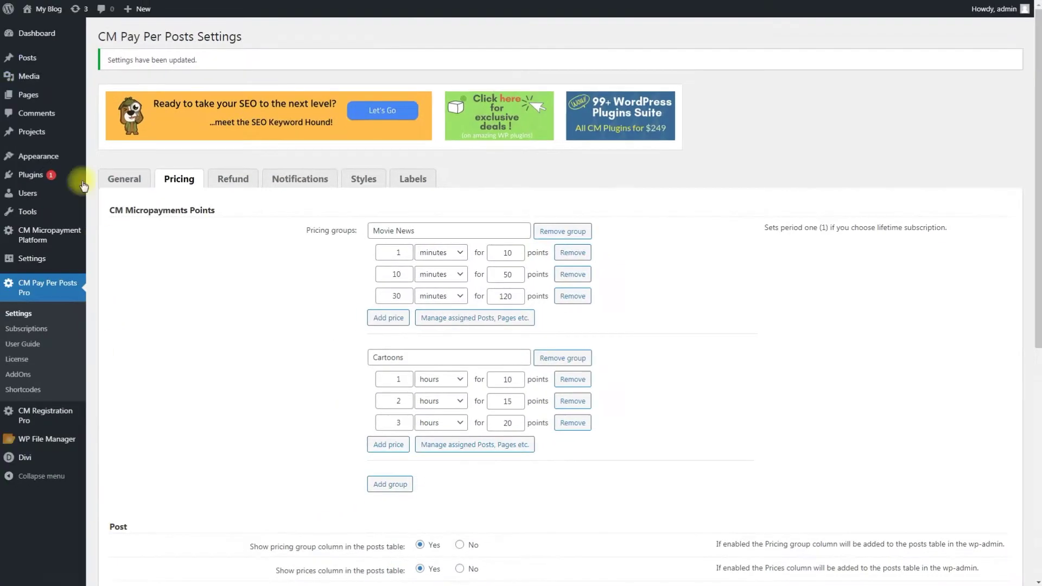
- Open the Over the Garden Wall post, assign it to the Cartoons pricing group and allow buying it individually
mouse_move(16, 59)
click(56, 60)
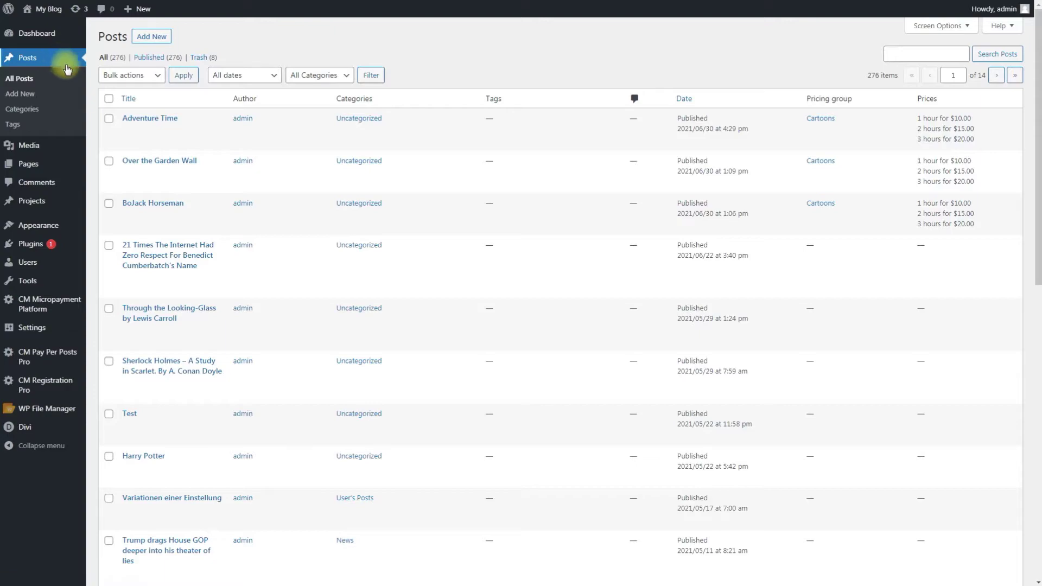
click(170, 160)
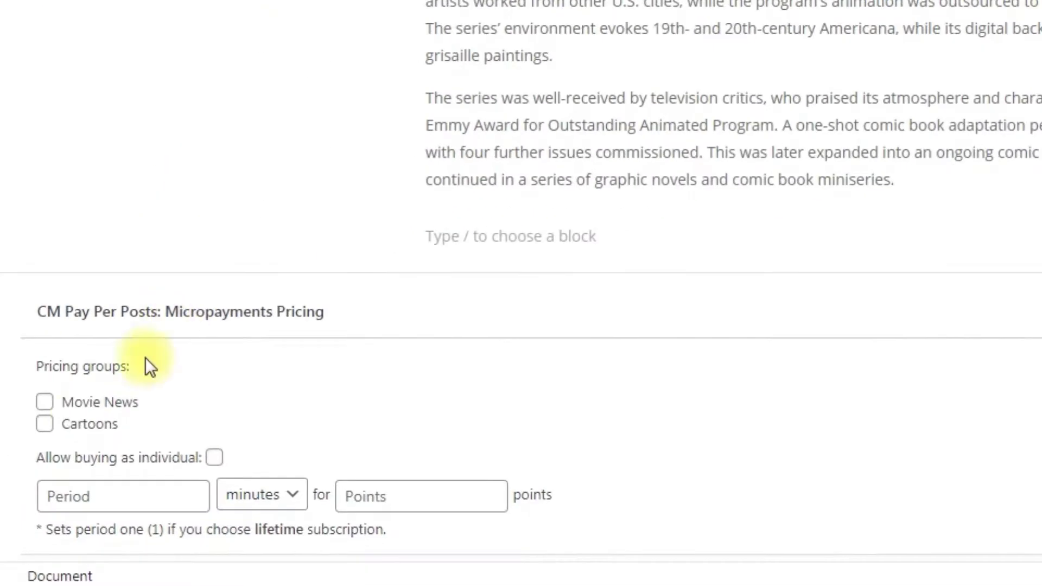
click(33, 504)
click(214, 458)
- Set the post's individual price to 1 year for 333 points and update the post
click(132, 497)
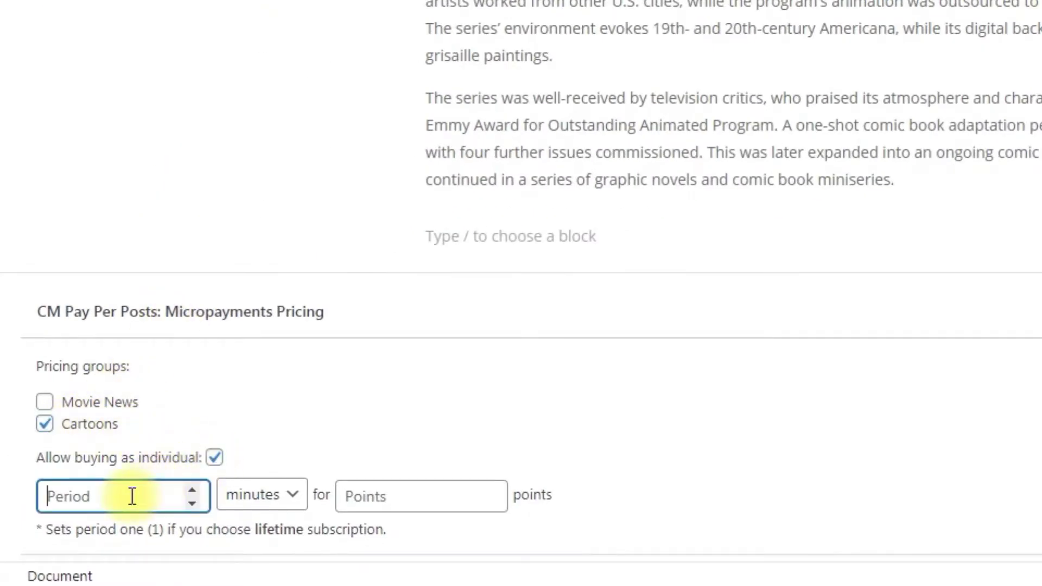
text(1)
click(262, 494)
click(268, 445)
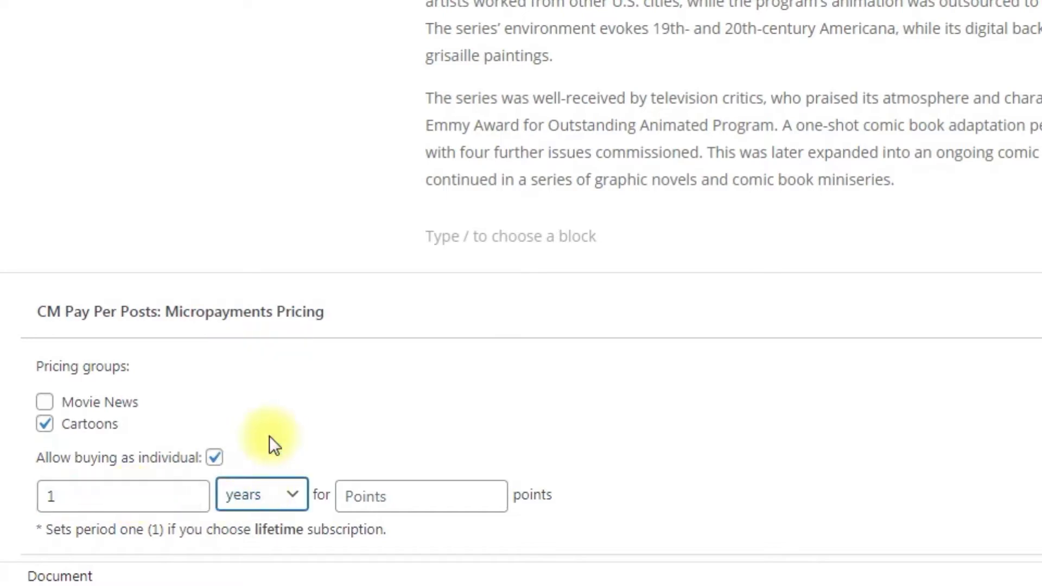
click(401, 491)
text(333)
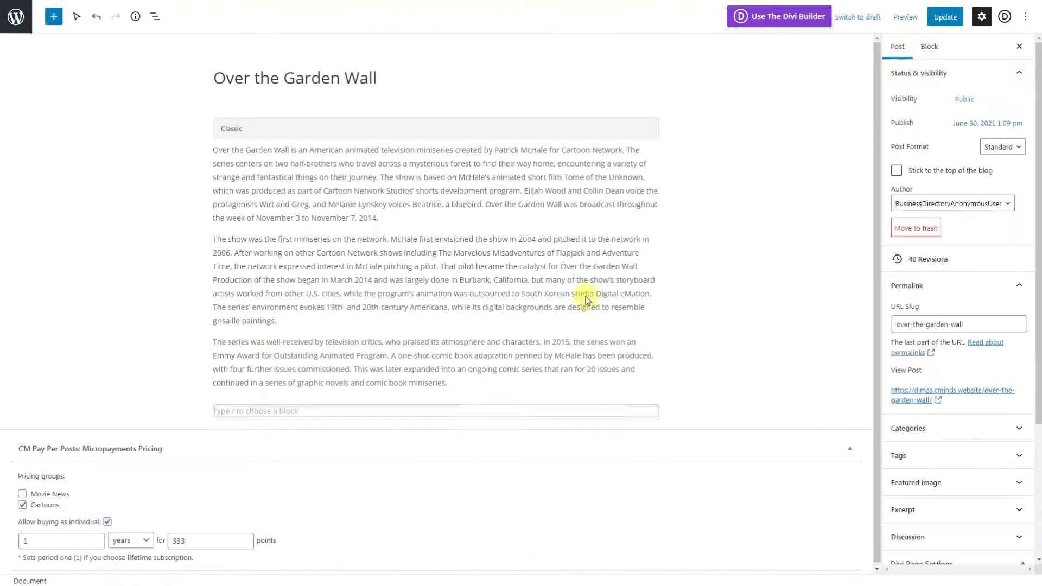
click(954, 16)
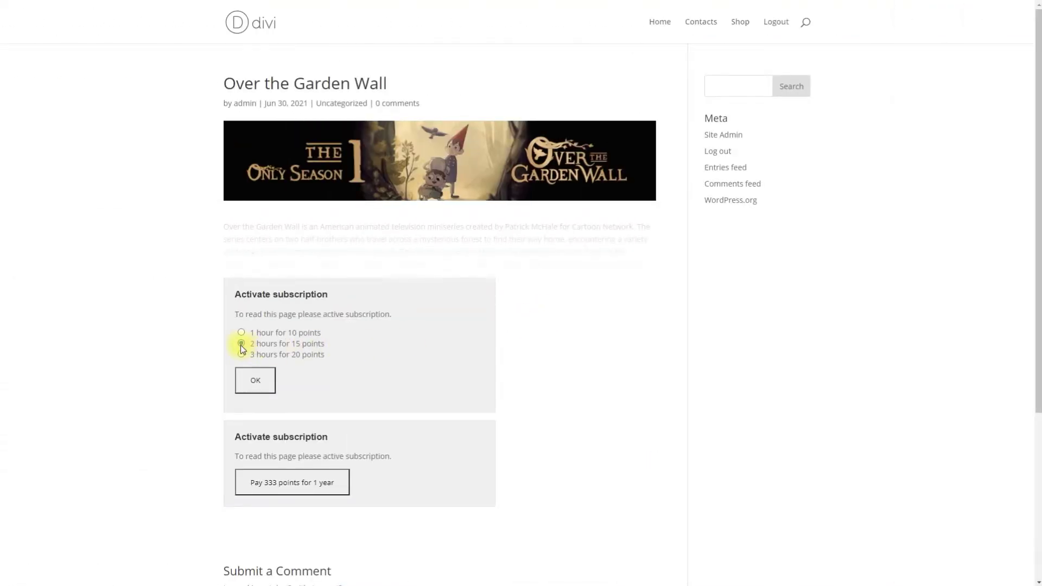
- Activate the 2 hours for 15 points subscription on the published Over the Garden Wall page
click(241, 344)
click(263, 386)
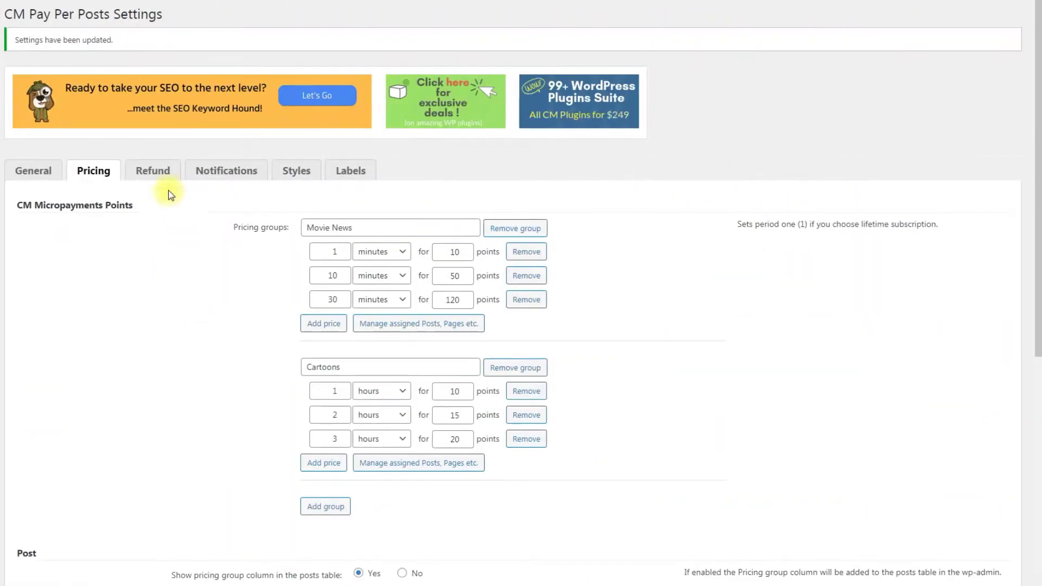
- Enable refunds in the plugin settings and add the refund reason didnt_like with the label "I didn't like it"
click(154, 170)
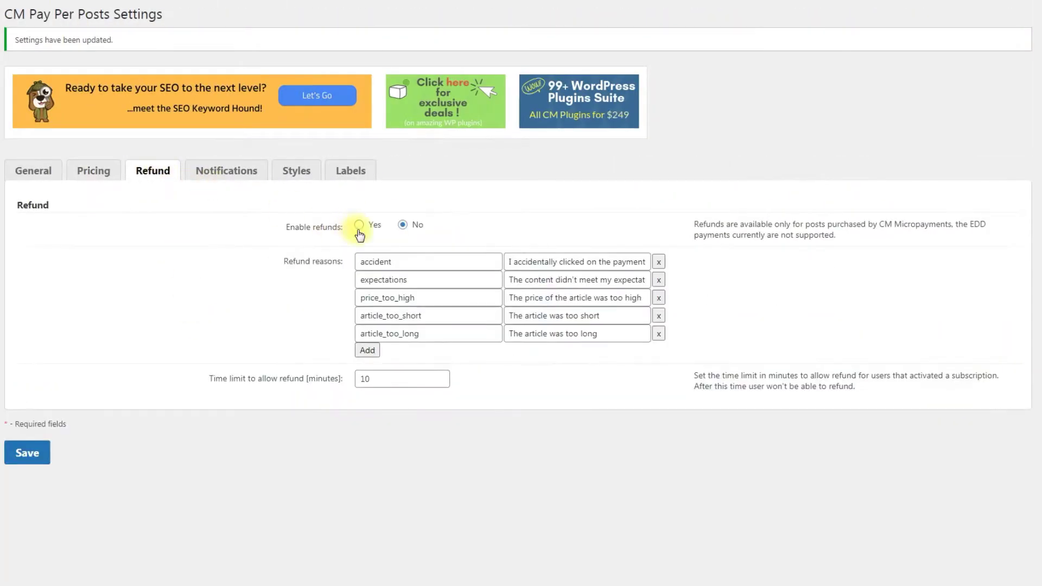
click(373, 350)
click(426, 351)
text(didn)
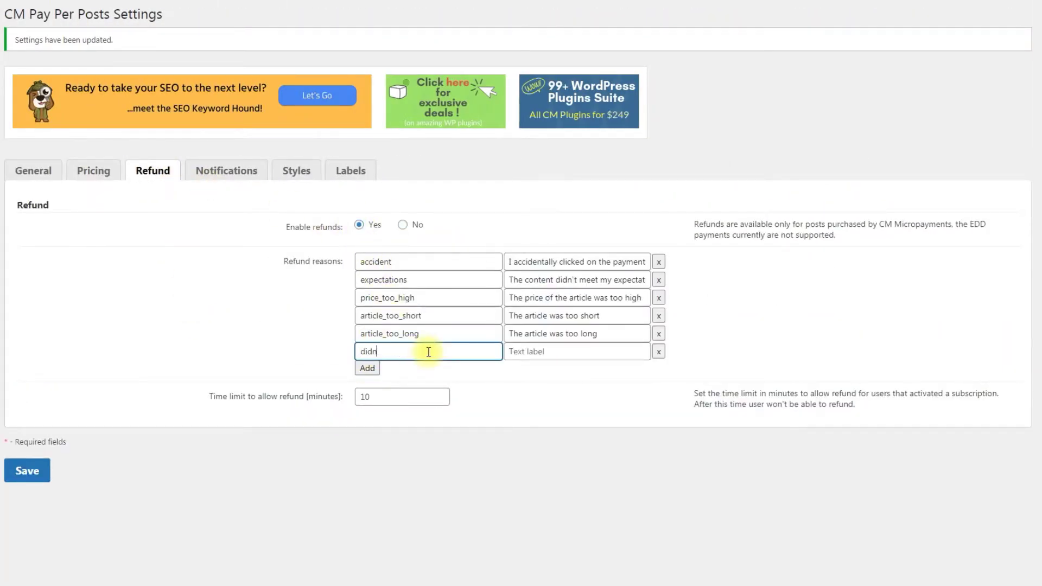
text(t_like)
click(543, 351)
text(I didn)
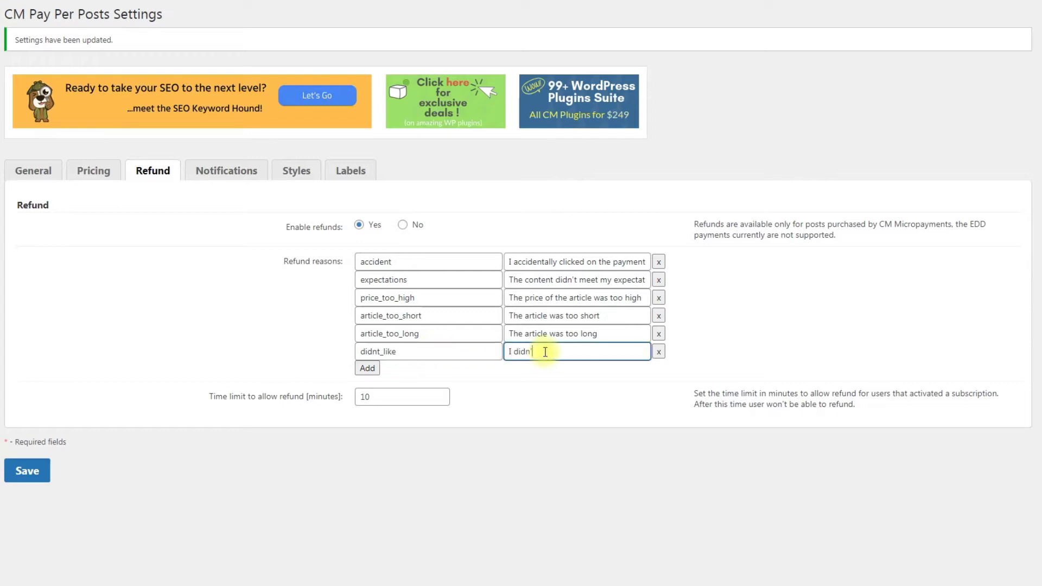
- Set the time limit to allow a refund to 15 minutes
click(442, 392)
key(BackSpace)
text(5)
click(471, 396)
- Set what is hidden in the frontend before purchase to Hide content and save the settings
click(34, 173)
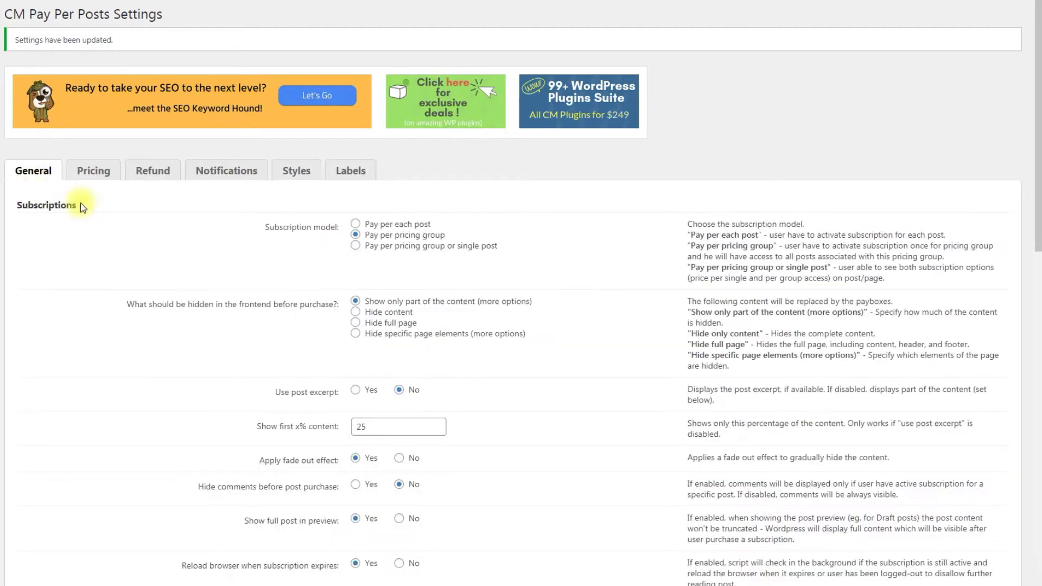
click(357, 313)
scroll(255, 331, down, 15)
click(43, 568)
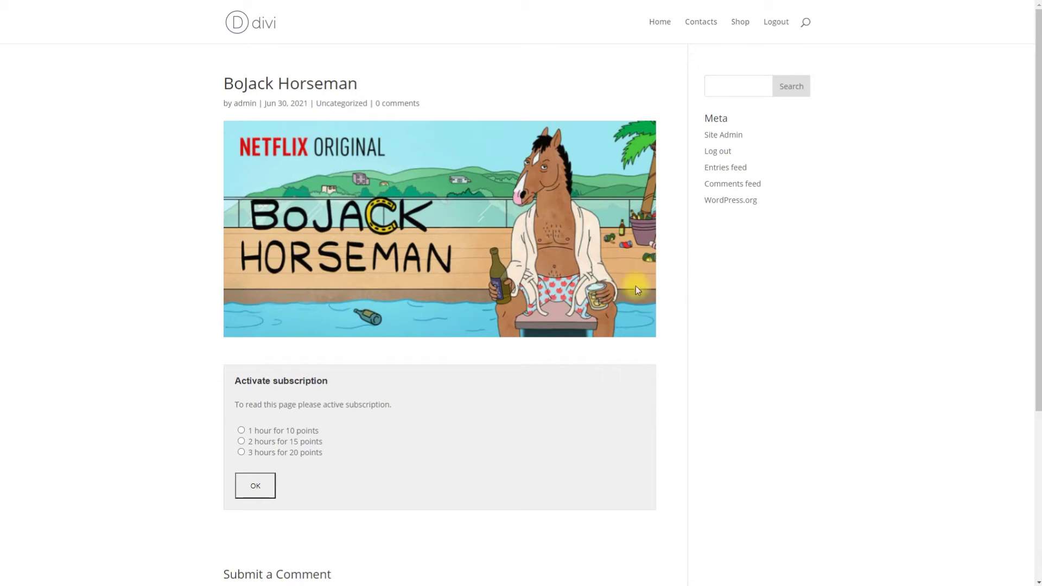
- Activate the 2 hours for 15 points subscription on the BoJack Horseman page and request its refund with the reason "I didn't like it"
click(256, 485)
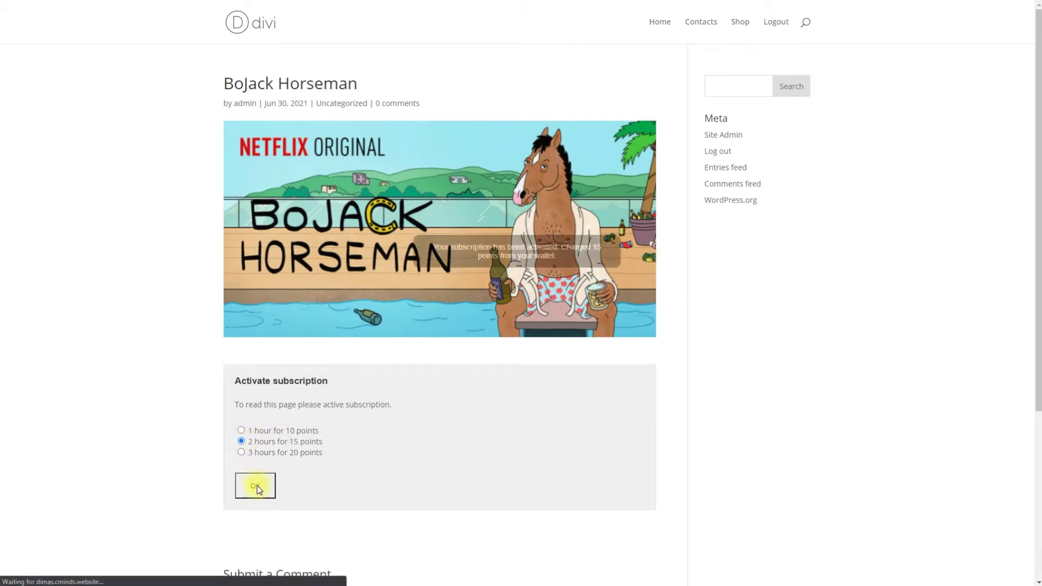
scroll(256, 485, down, 4)
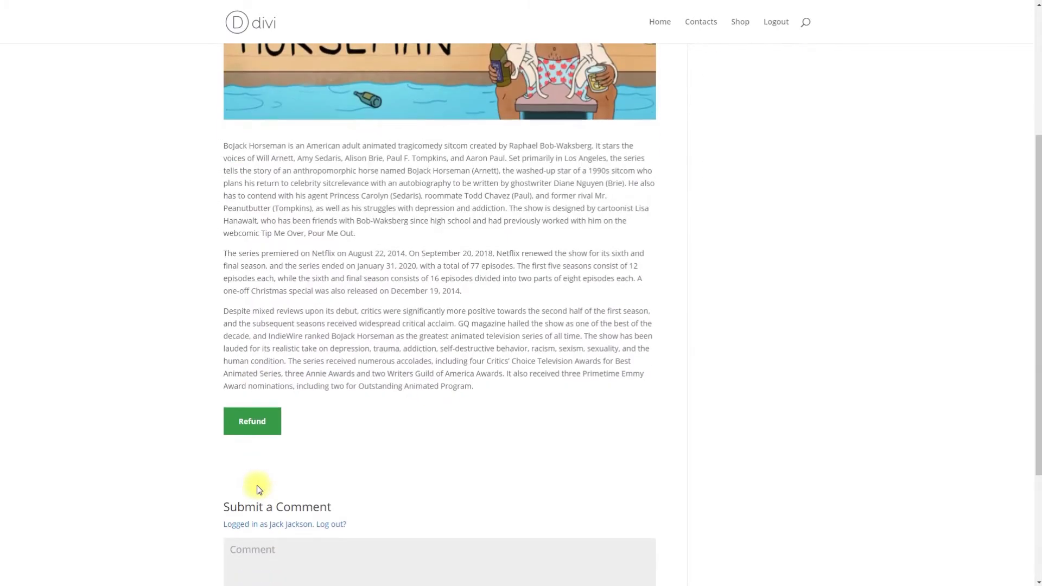
click(256, 422)
click(430, 248)
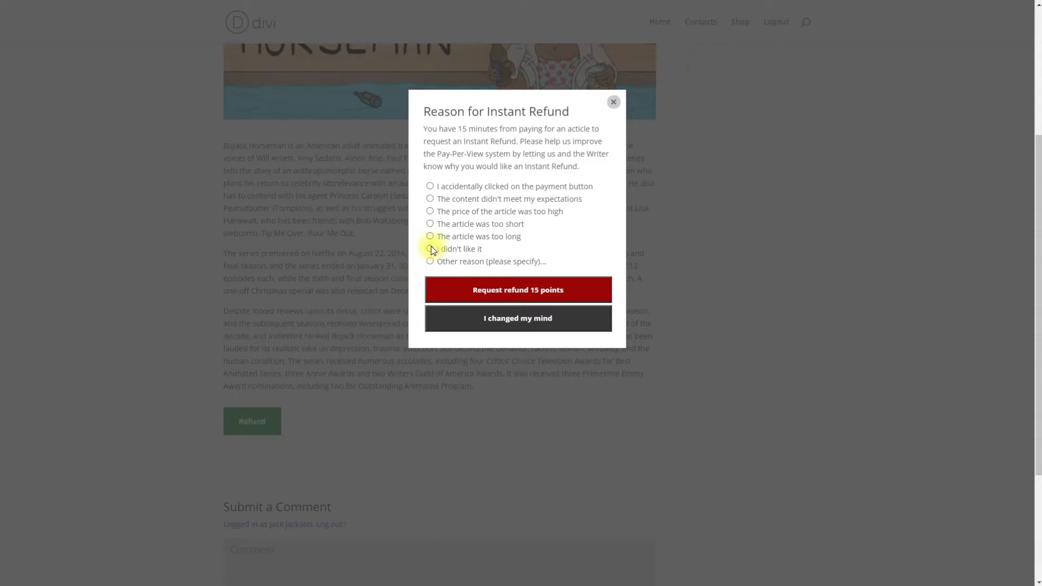
click(517, 289)
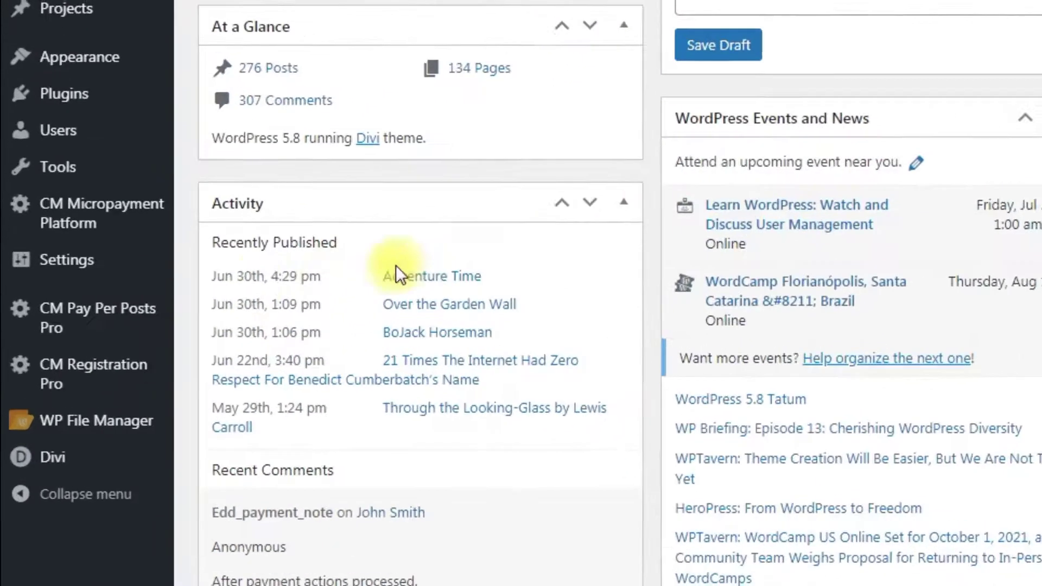
- Open the CM Pay Per Posts Pro pricing settings and add a pricing group named Cartoons
mouse_move(43, 326)
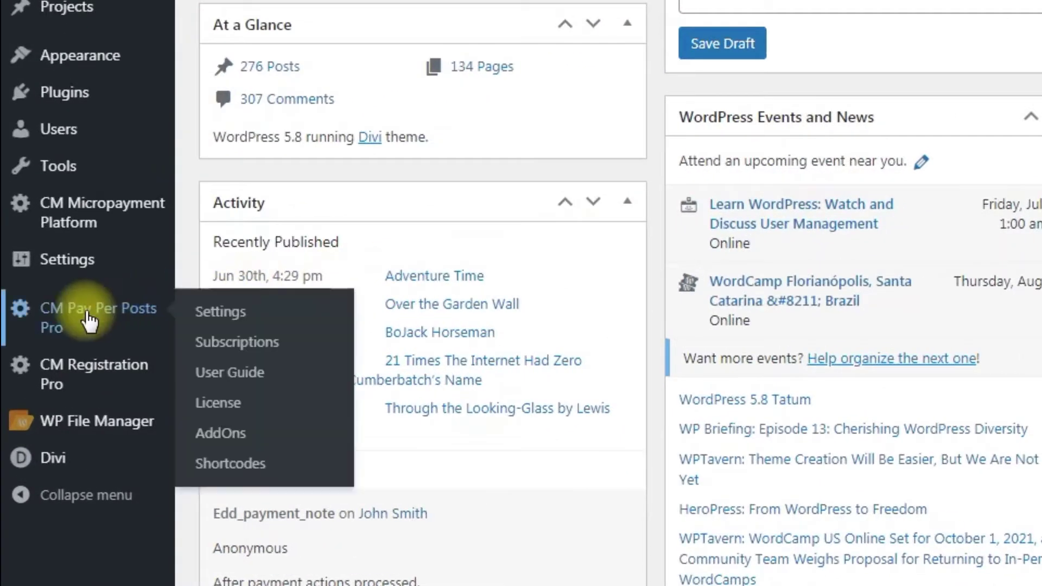
click(242, 320)
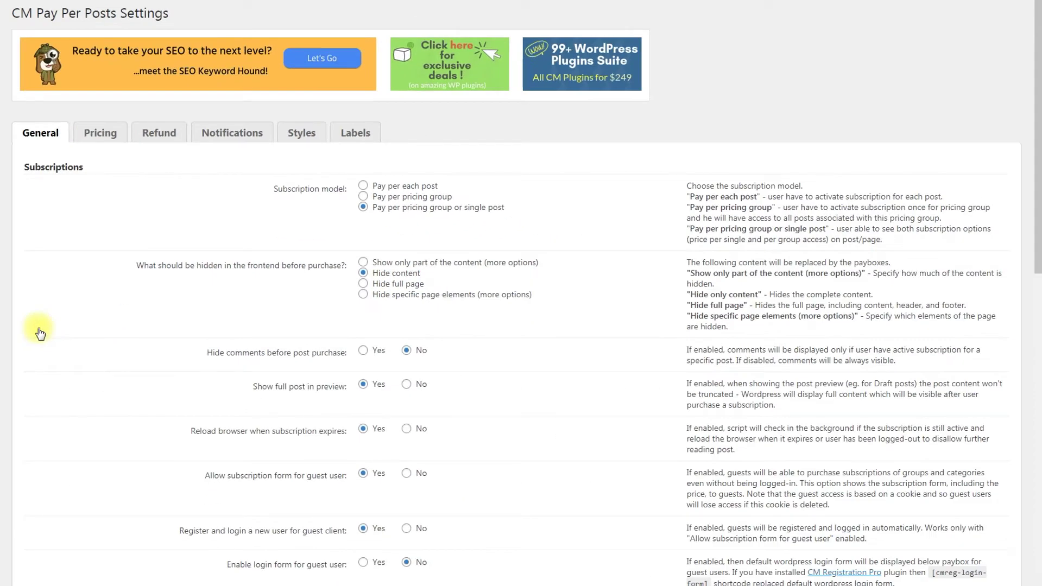
click(103, 135)
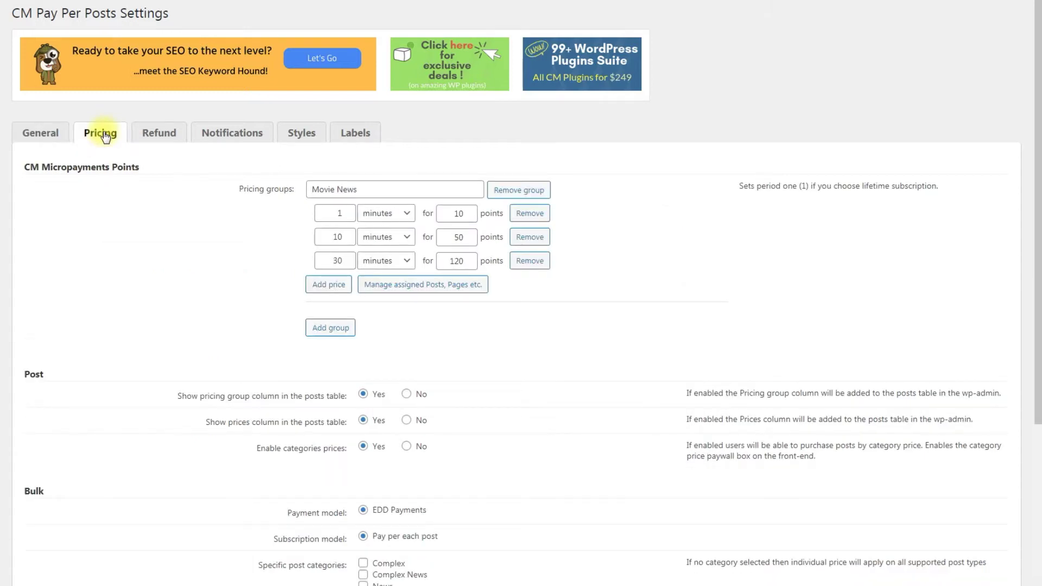
click(334, 328)
click(379, 329)
text(Cartoons)
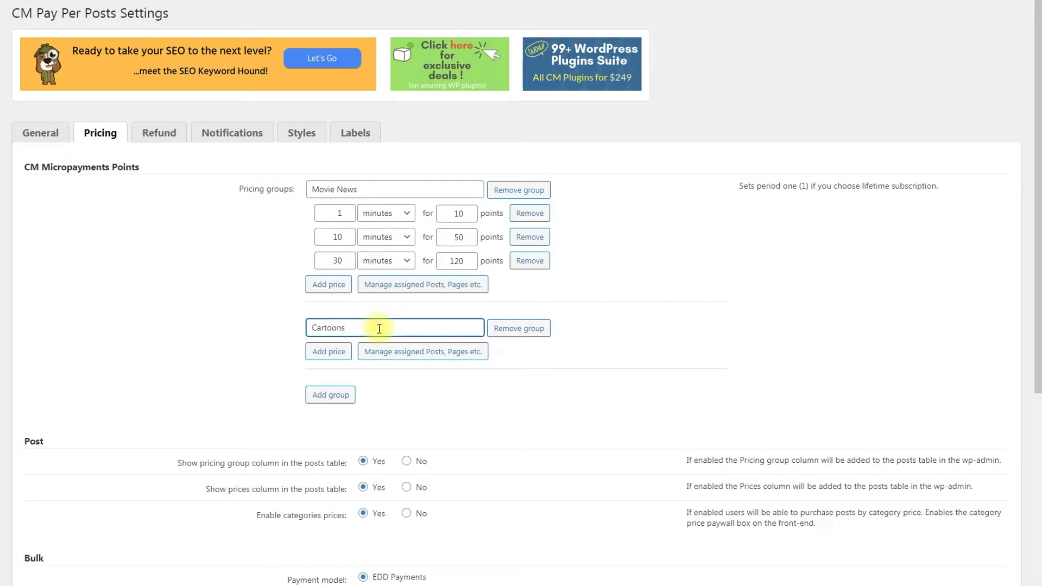
- Add a price of 1 hour for 10 points to the new Cartoons group
click(329, 351)
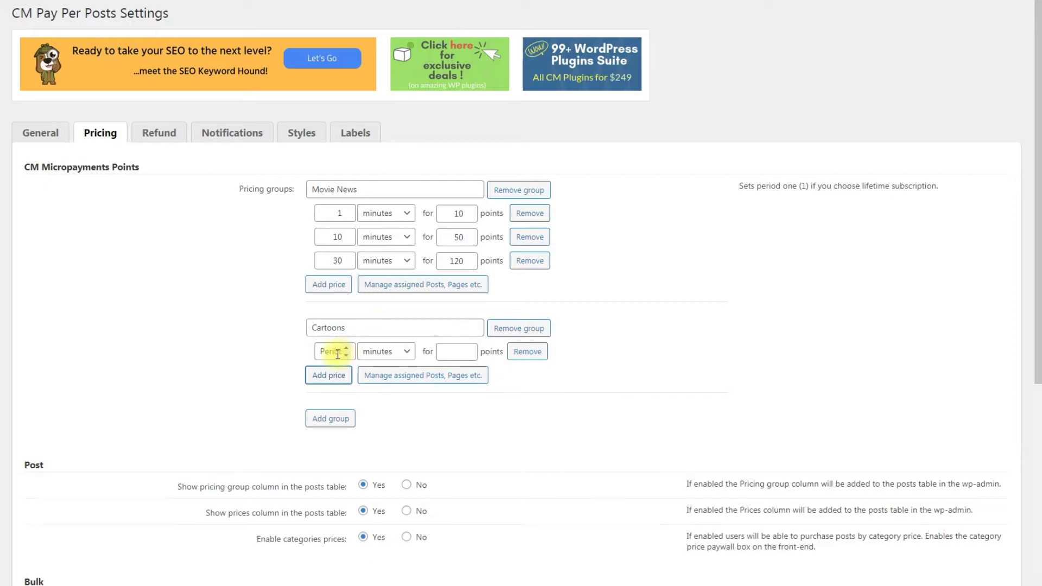
click(387, 352)
click(401, 379)
click(454, 354)
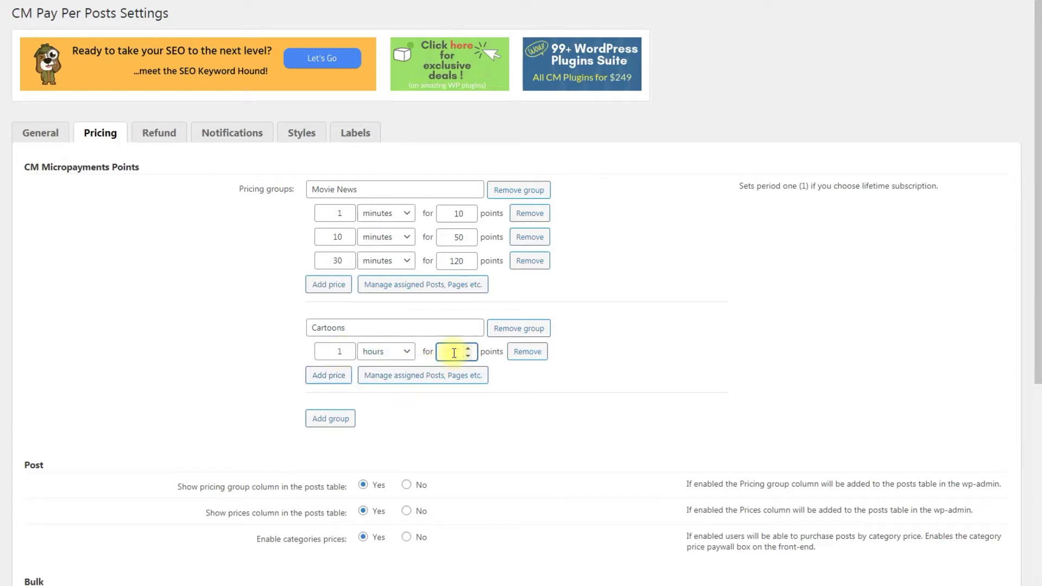
- Add another Cartoons price of 2 hours for 15 points
click(329, 375)
double_click(334, 375)
text(2)
click(394, 376)
click(399, 404)
click(455, 377)
text(15)
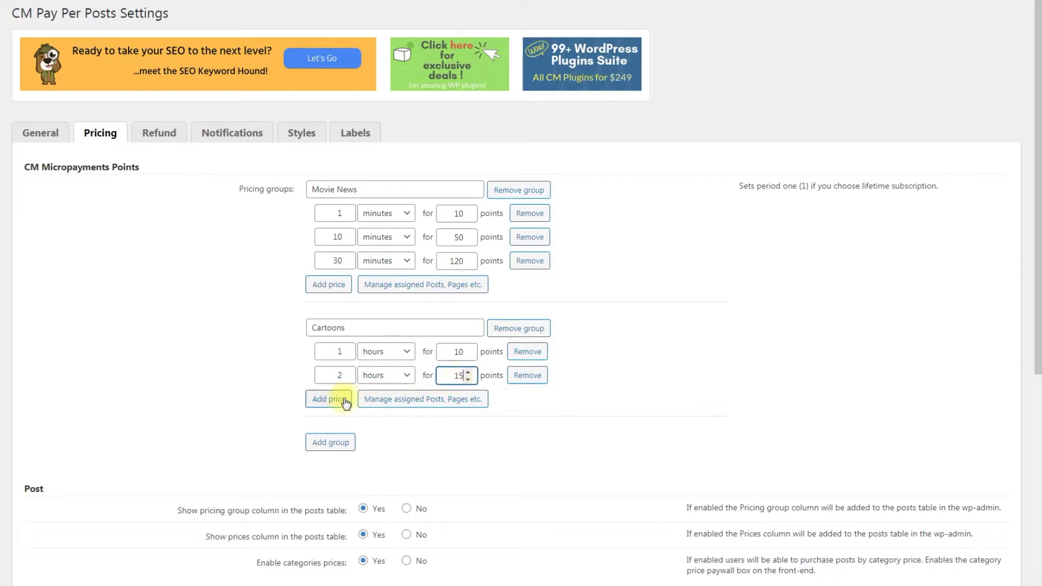
- Add a third Cartoons price of 3 hours for 20 points and save the pricing settings
click(326, 399)
double_click(334, 399)
text(3)
click(391, 400)
click(400, 427)
click(446, 401)
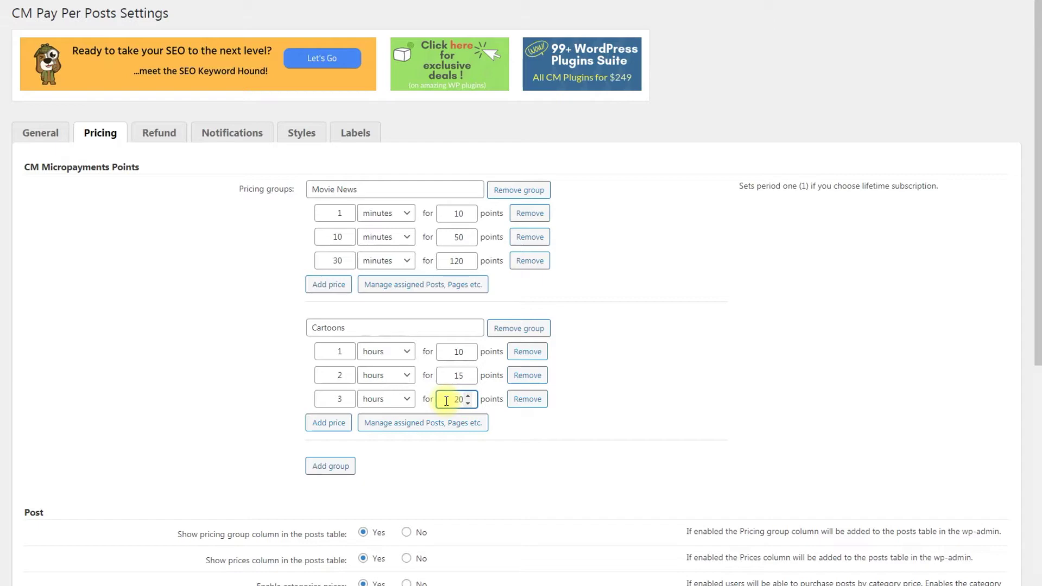
scroll(463, 445, down, 7)
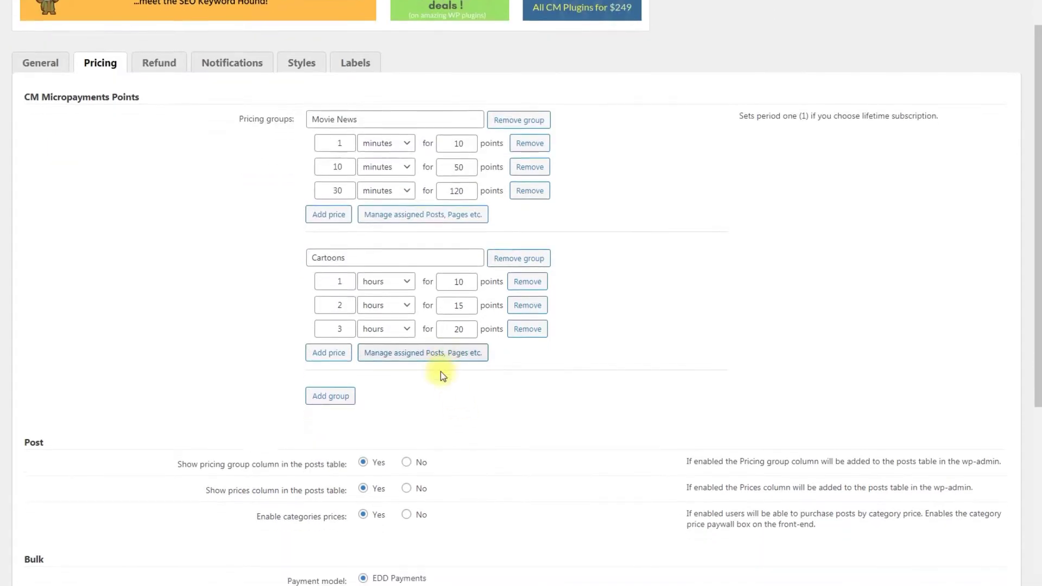
click(34, 555)
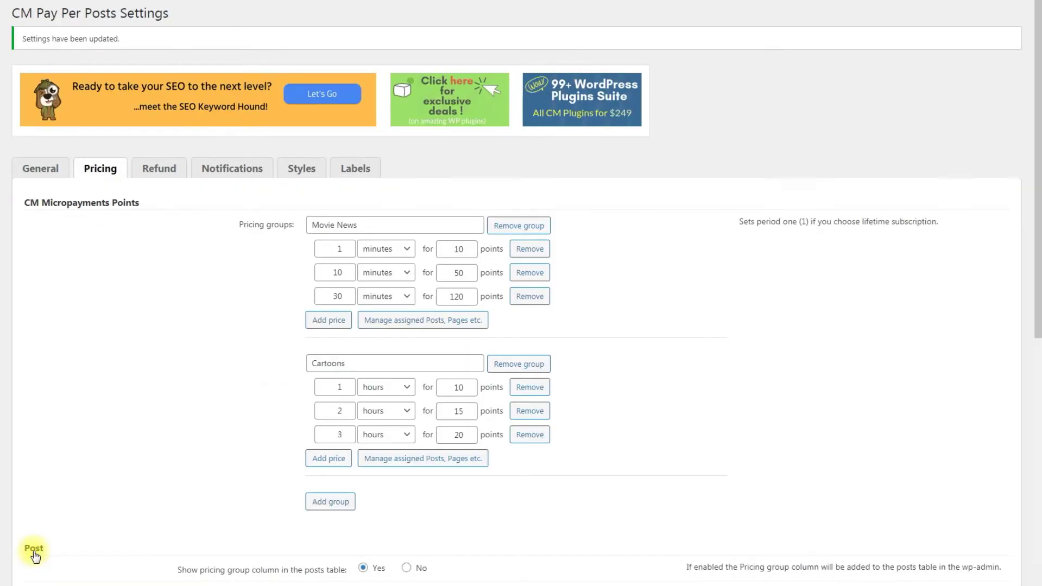
- Search for "adventure" and "bojack" in the Cartoons group's assigned posts and add the Adventure Time and BoJack Horseman posts
click(432, 459)
click(350, 212)
text(adventure)
click(701, 211)
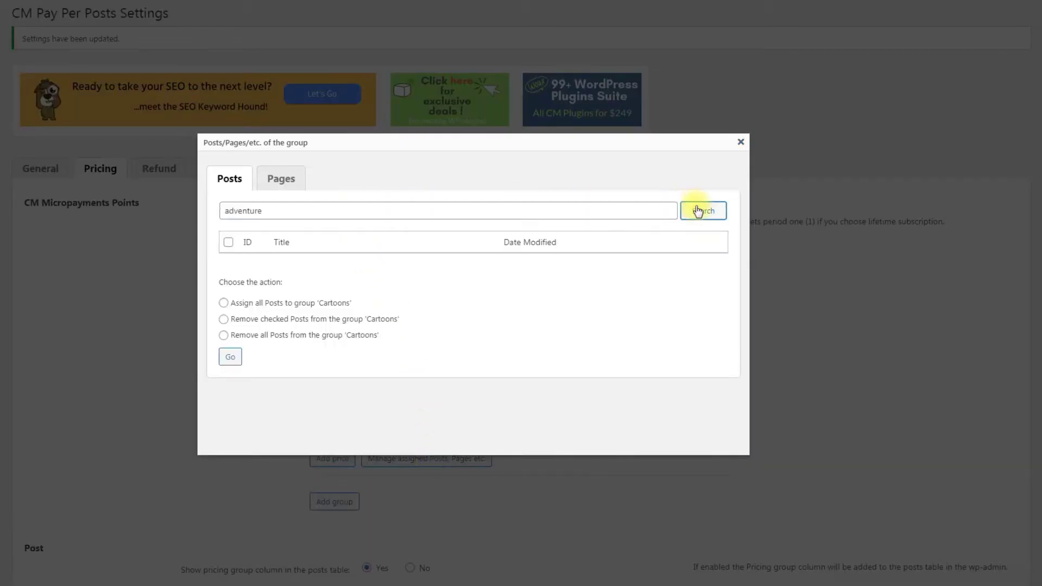
click(302, 211)
text(bojack)
click(700, 215)
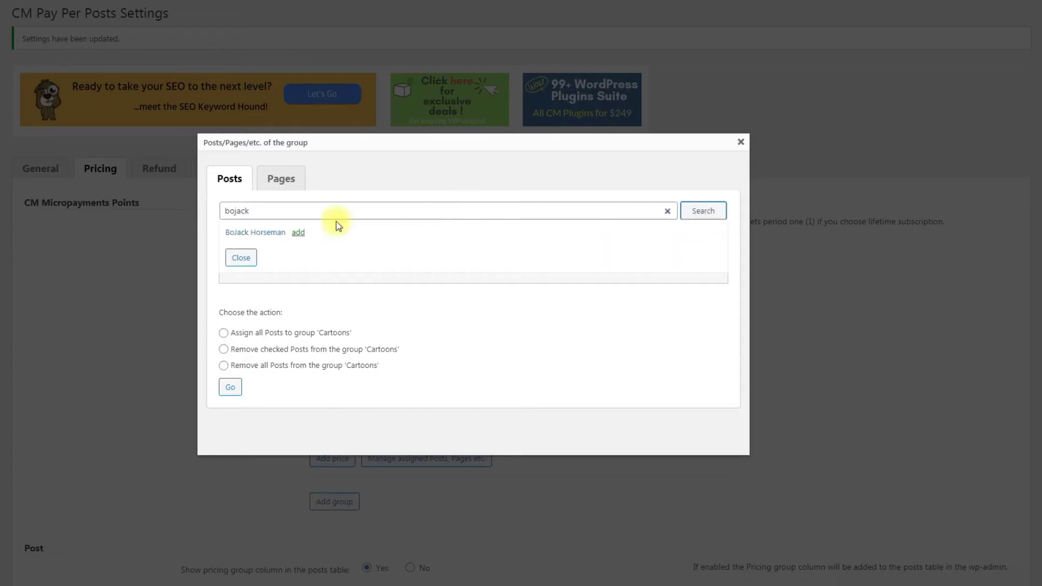
click(740, 142)
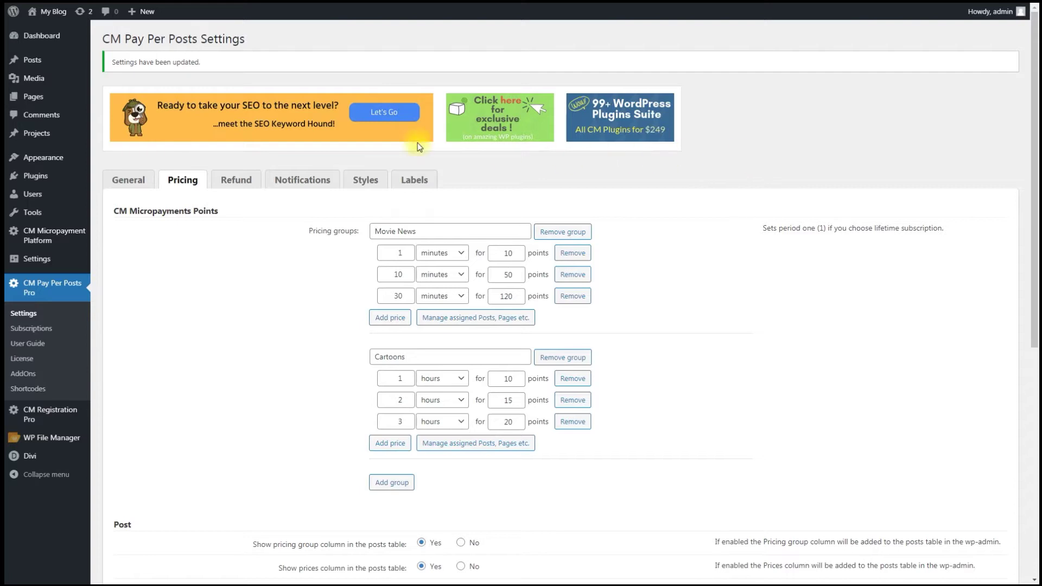
- Open the list of all posts
mouse_move(33, 59)
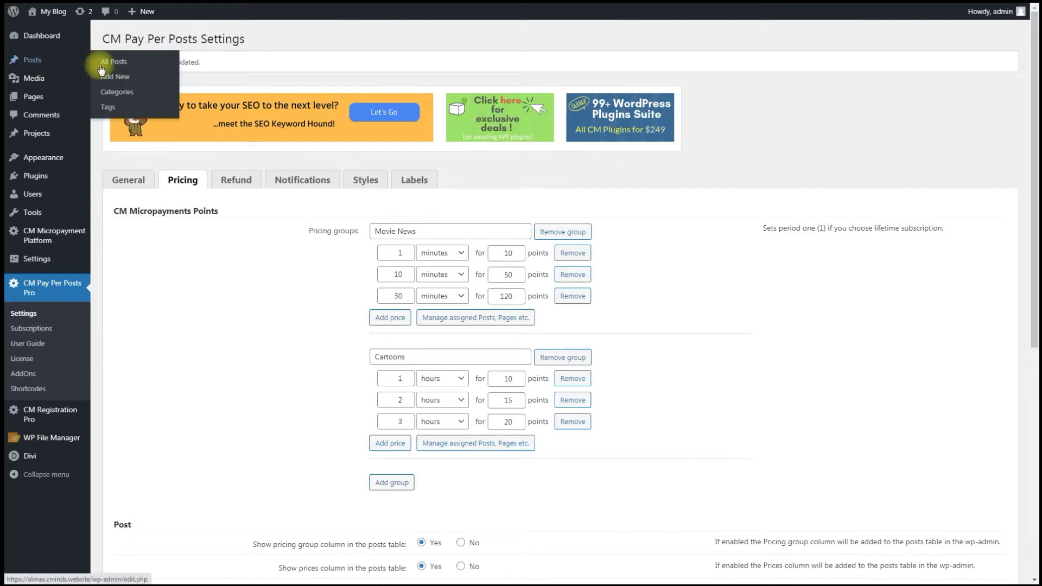
click(128, 64)
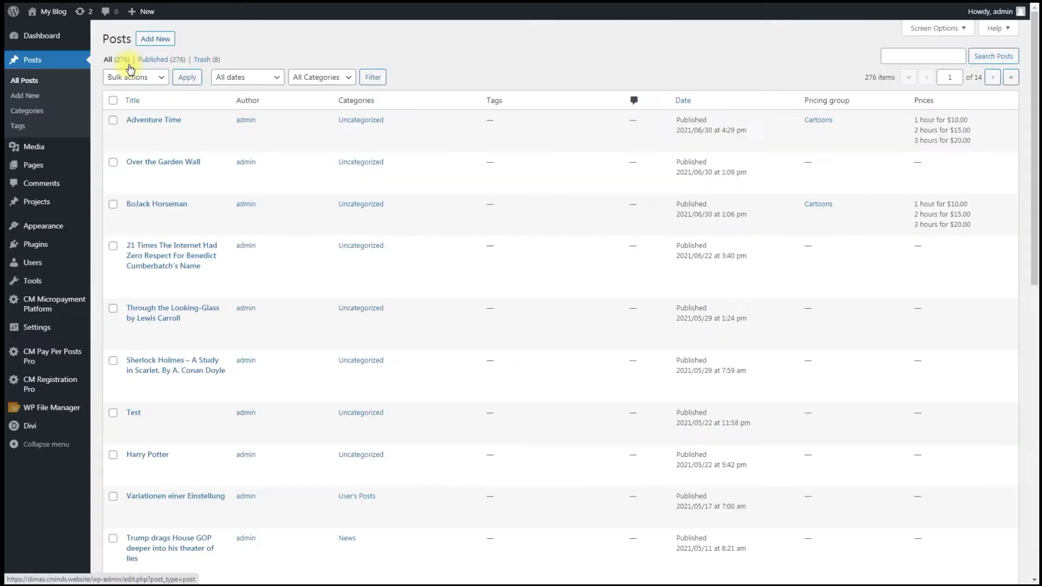
- Assign the Over the Garden Wall post to the Cartoons pricing group and allow buying it as an individual post
click(182, 163)
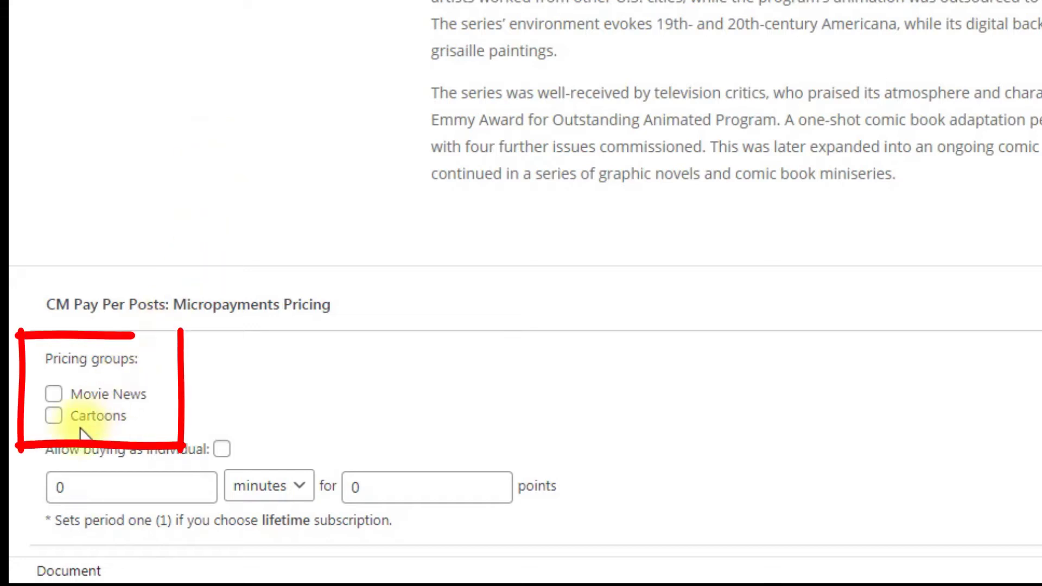
click(54, 418)
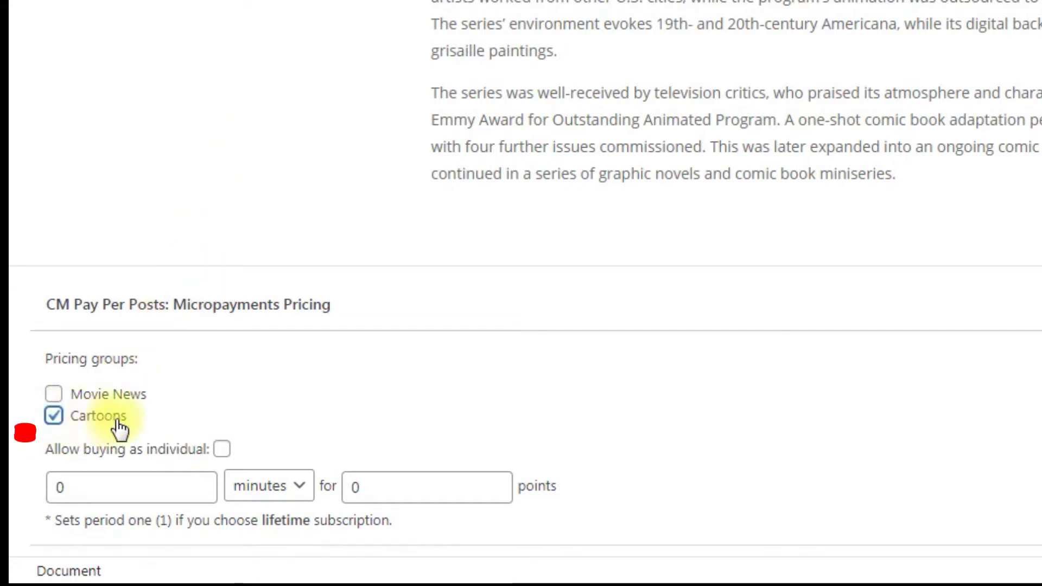
click(222, 450)
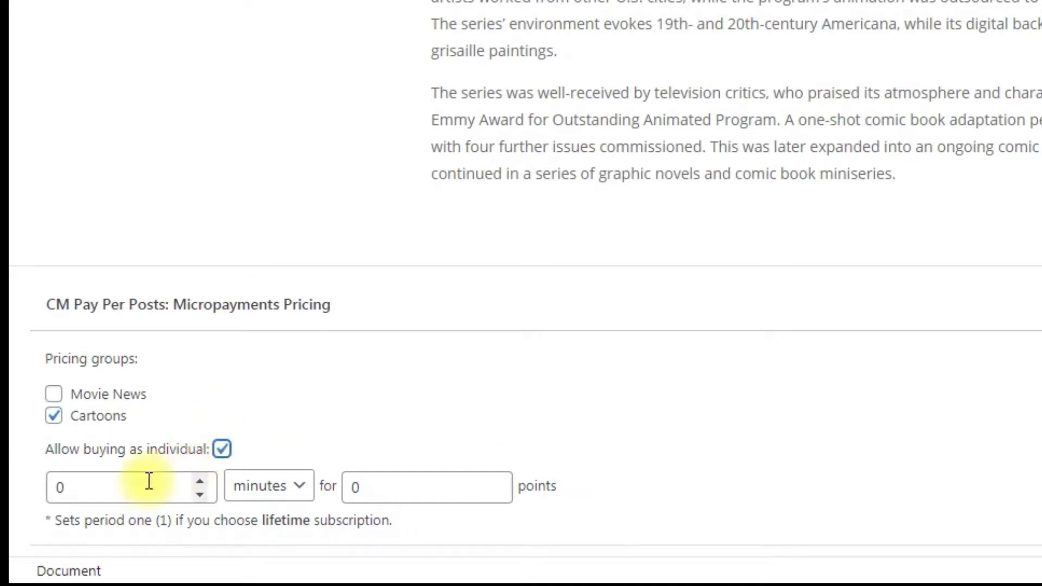
- Set the post's individual price to 1 year for 333 points and update the post
double_click(47, 487)
text(1)
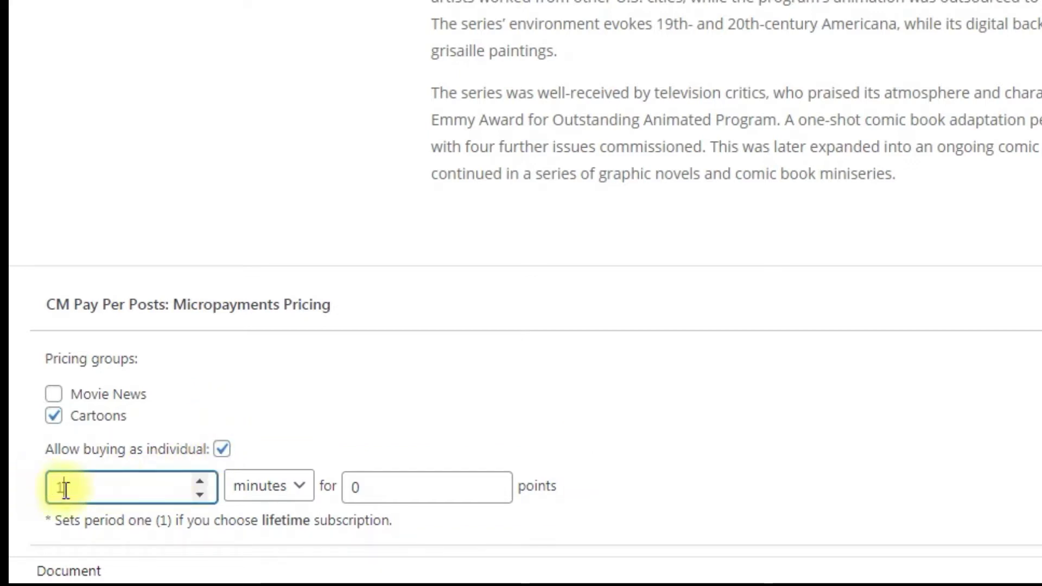
click(287, 492)
click(279, 439)
double_click(387, 486)
text(333)
click(678, 431)
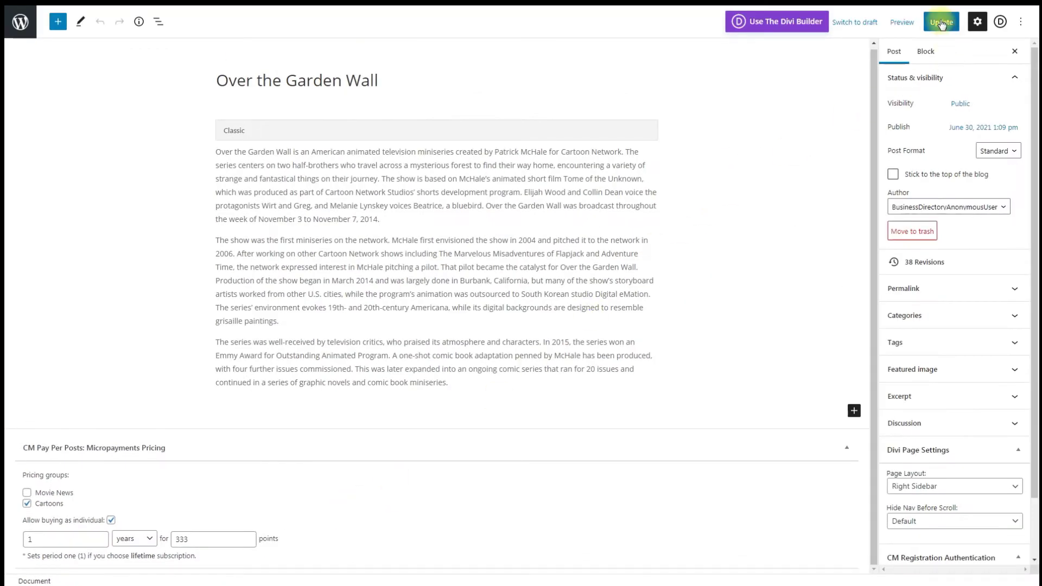
click(942, 24)
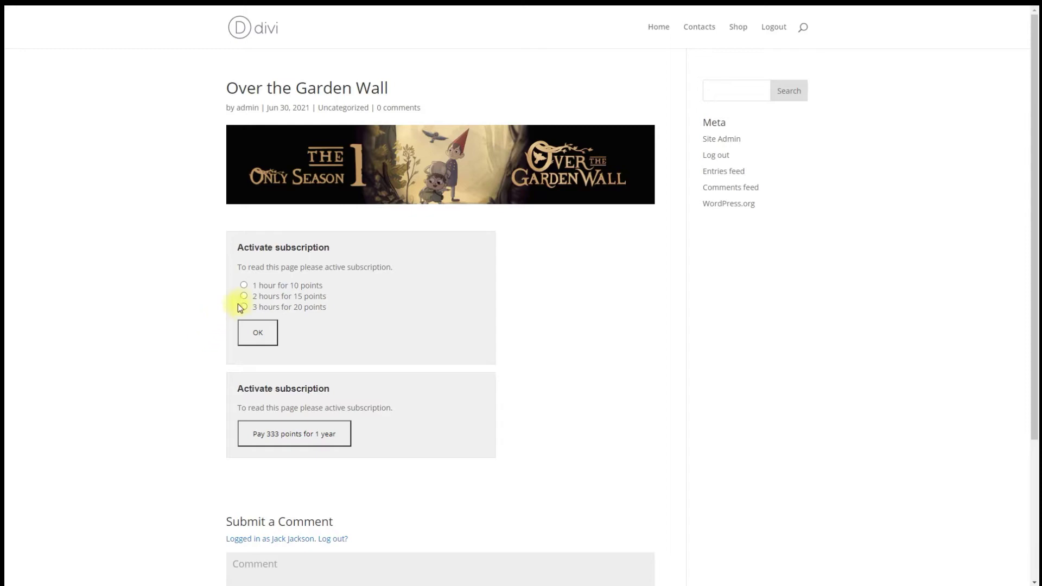
- Activate the 2 hours for 15 points subscription on the published Over the Garden Wall page
click(244, 296)
click(259, 334)
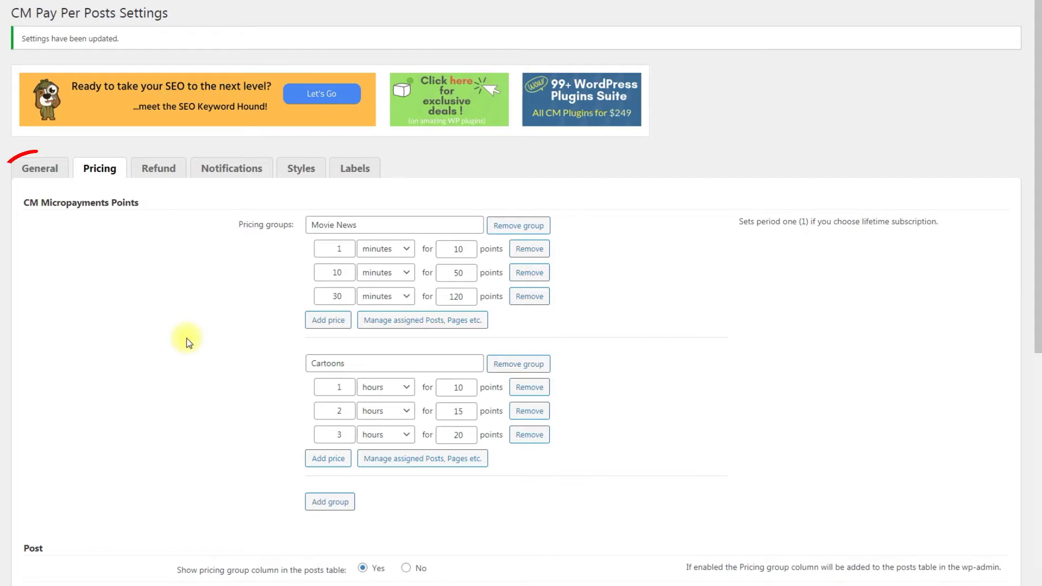
- In the general plugin settings, try each option for what is hidden before purchase and settle on showing only part of the content
click(41, 169)
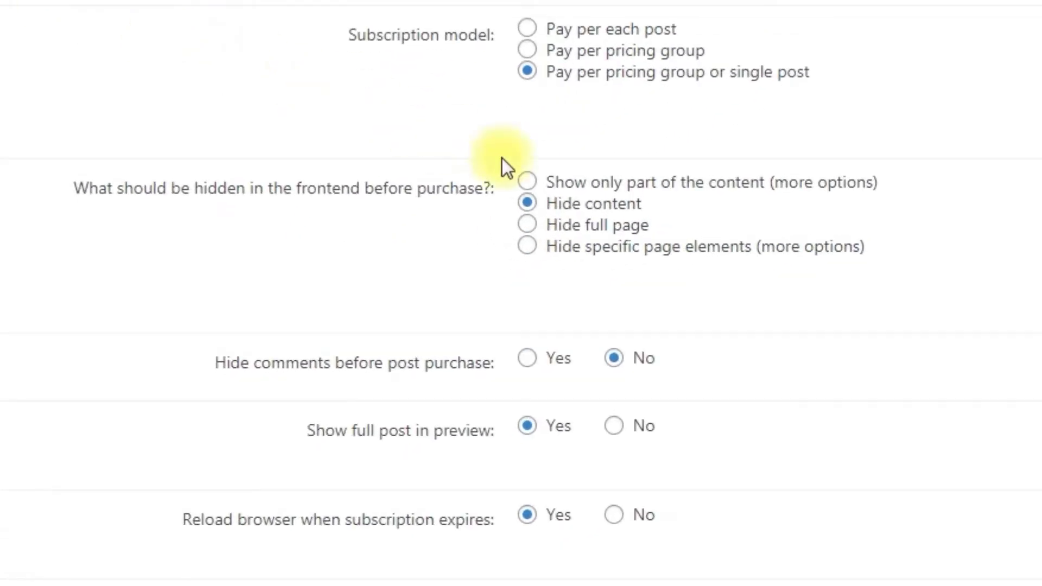
click(530, 182)
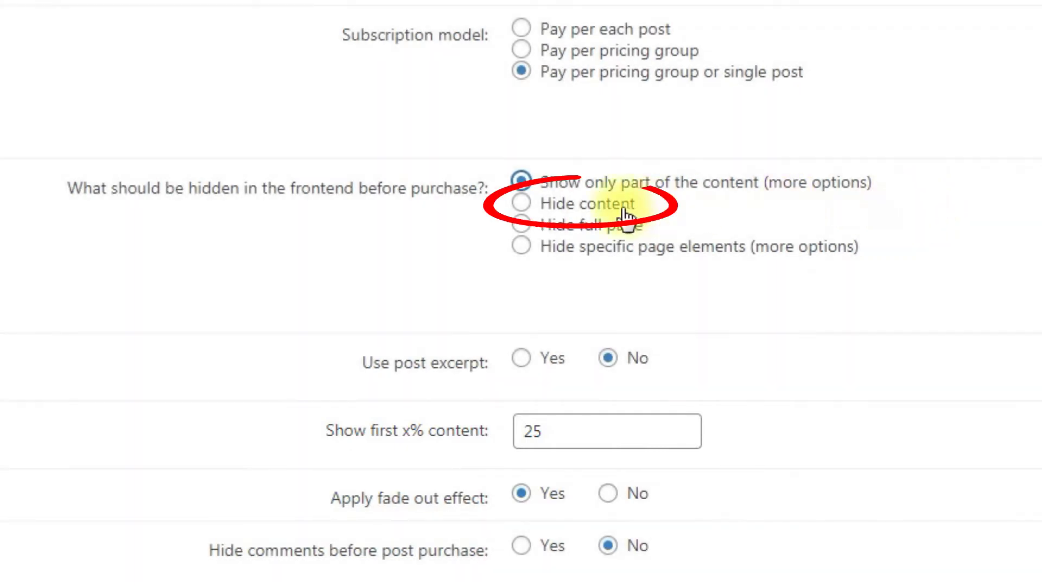
click(607, 212)
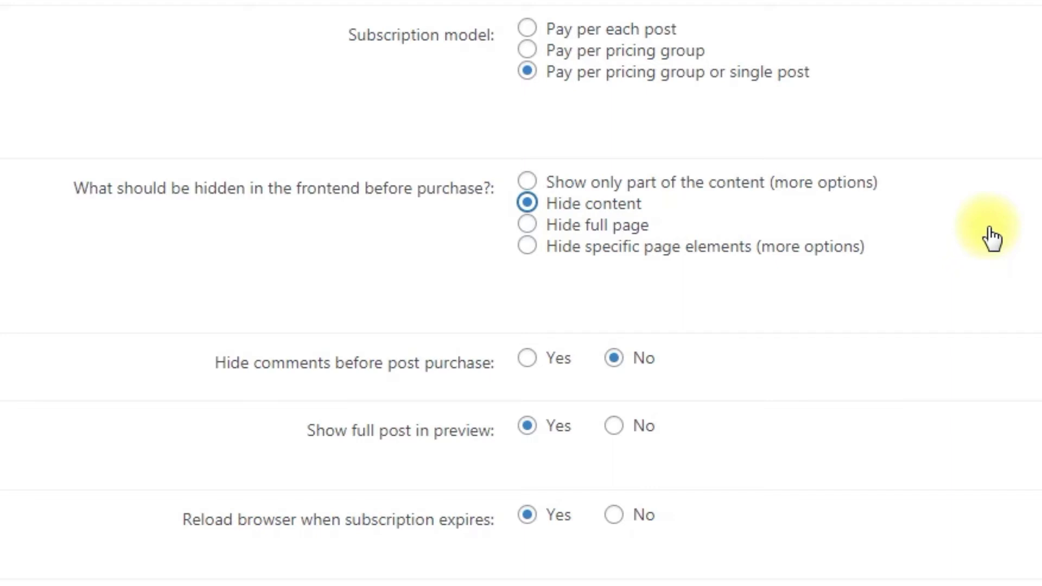
click(622, 225)
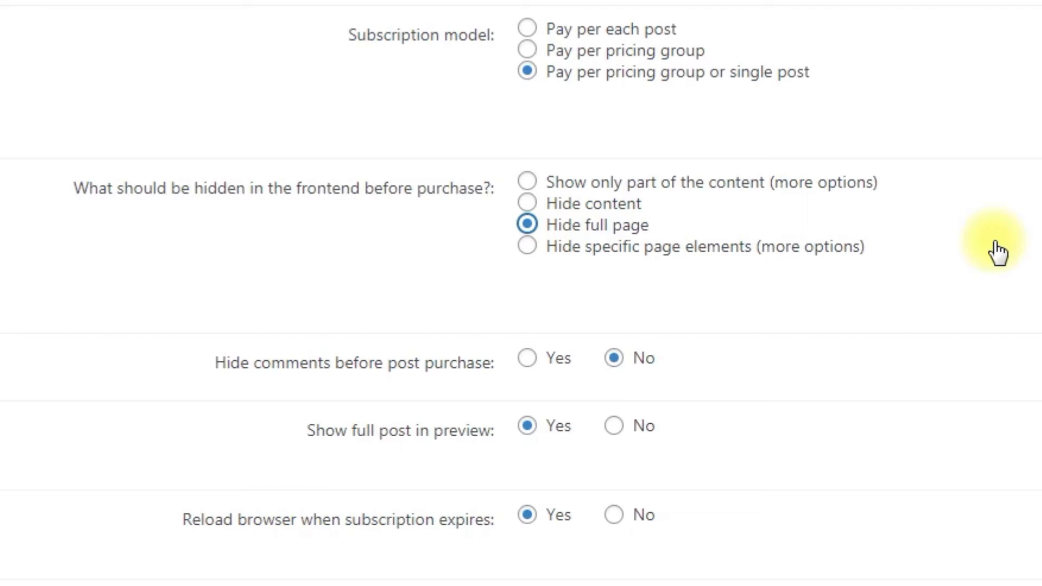
click(715, 250)
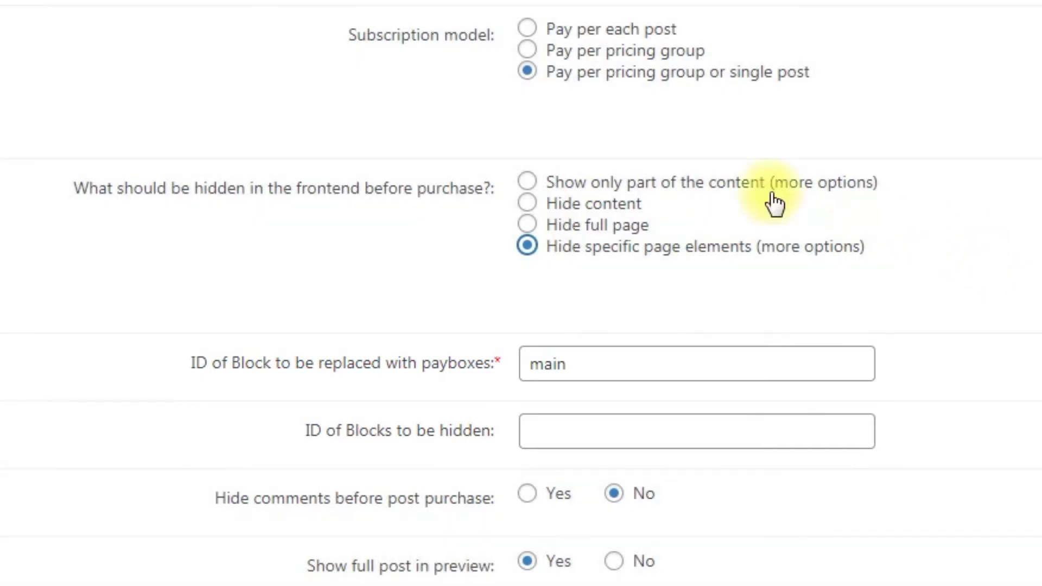
click(725, 196)
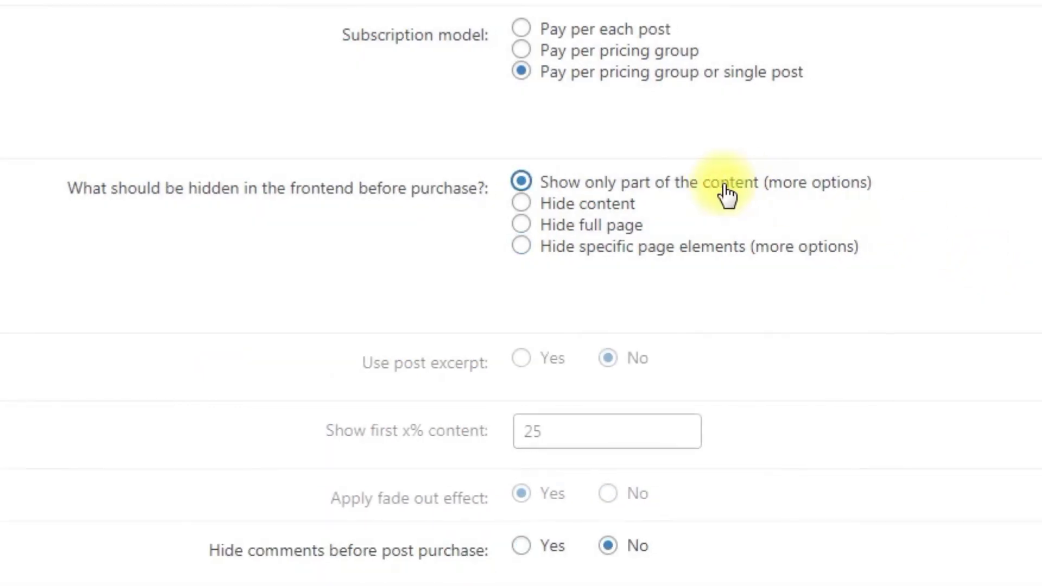
scroll(848, 421, down, 5)
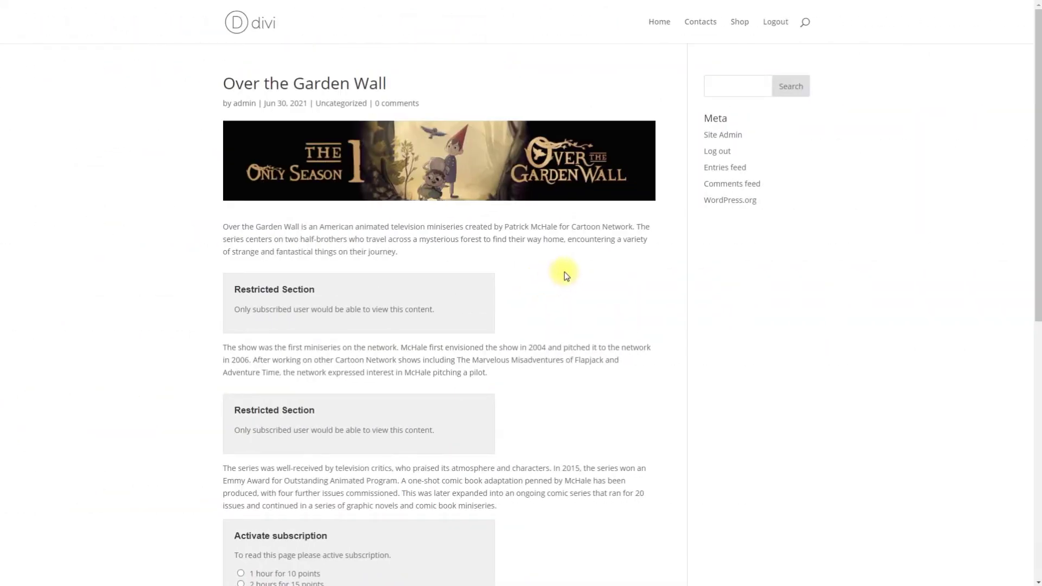
- Activate the 1 hour for 10 points subscription below the restricted sections of the Over the Garden Wall page
scroll(564, 273, down, 3)
scroll(565, 275, down, 2)
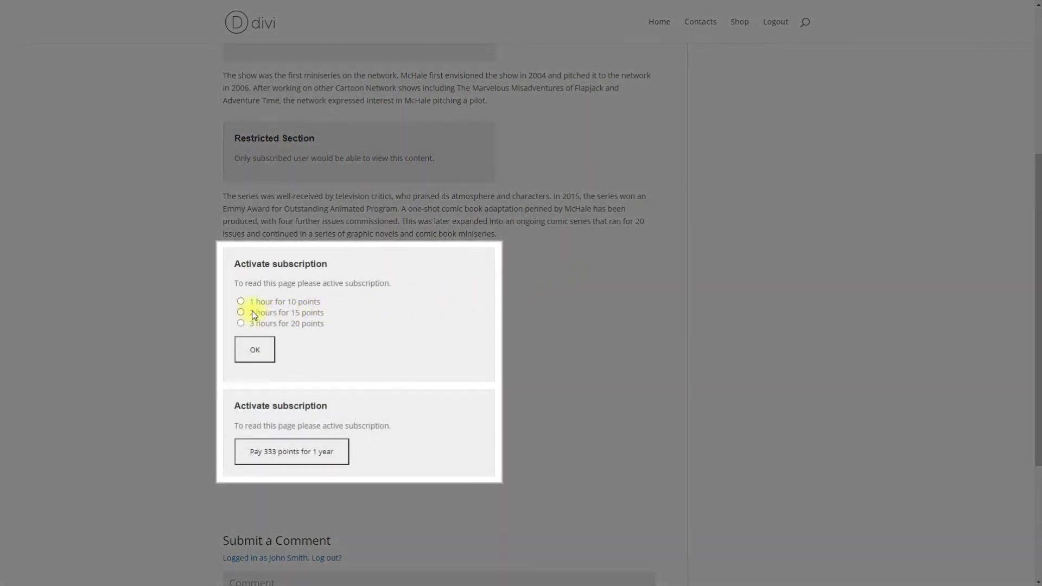
click(241, 301)
click(255, 350)
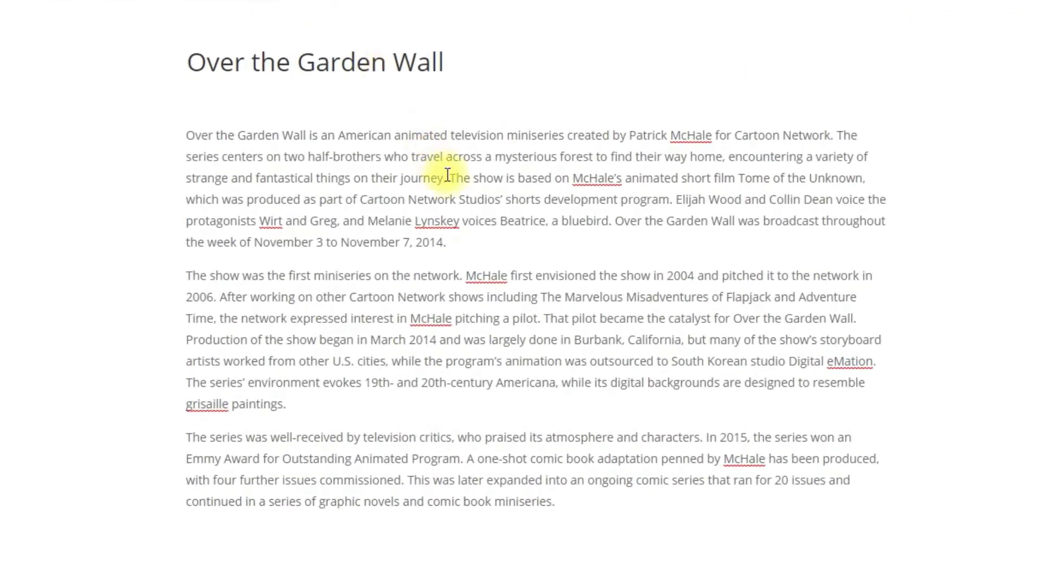
- Split the first paragraph before "The show is based on" and enclose that second part in [cmppp_restricted] and [/cmppp_restricted] shortcodes
click(417, 165)
key(Return)
text([cmppp_restricted])
click(323, 277)
text([cmppp_restricted])
text(/)
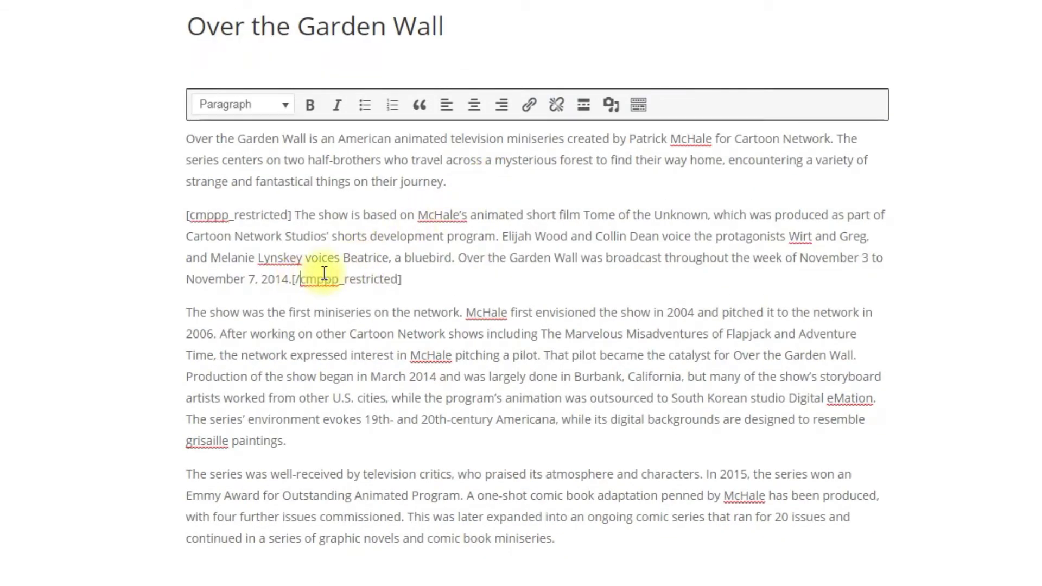
- Split off the text from "That pilot became the catalyst", enclose it in [cmppp_restricted] and [/cmppp_restricted] shortcodes, and update the post
click(543, 355)
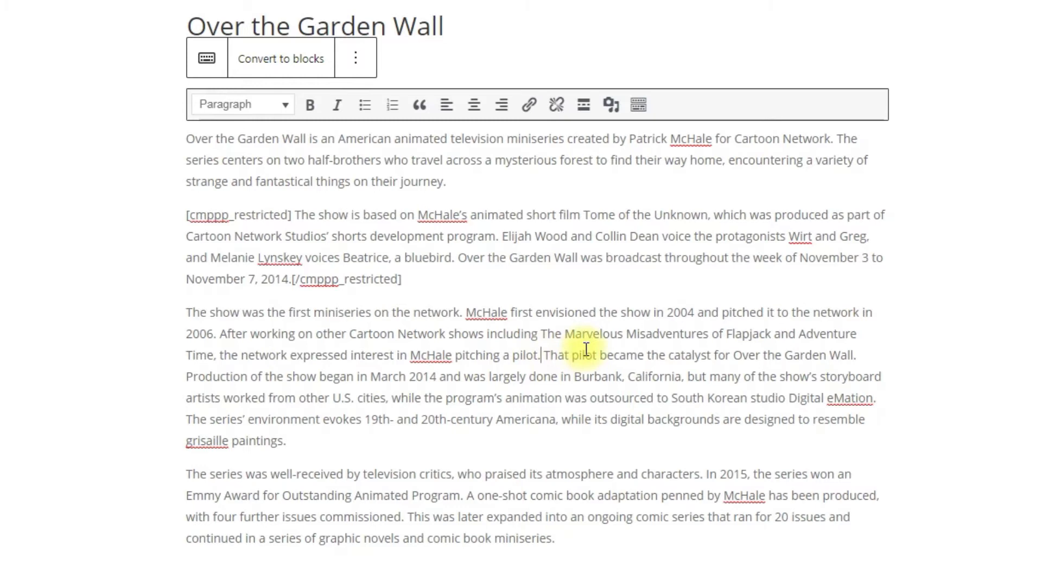
key(Return)
text([cmppp_restricted])
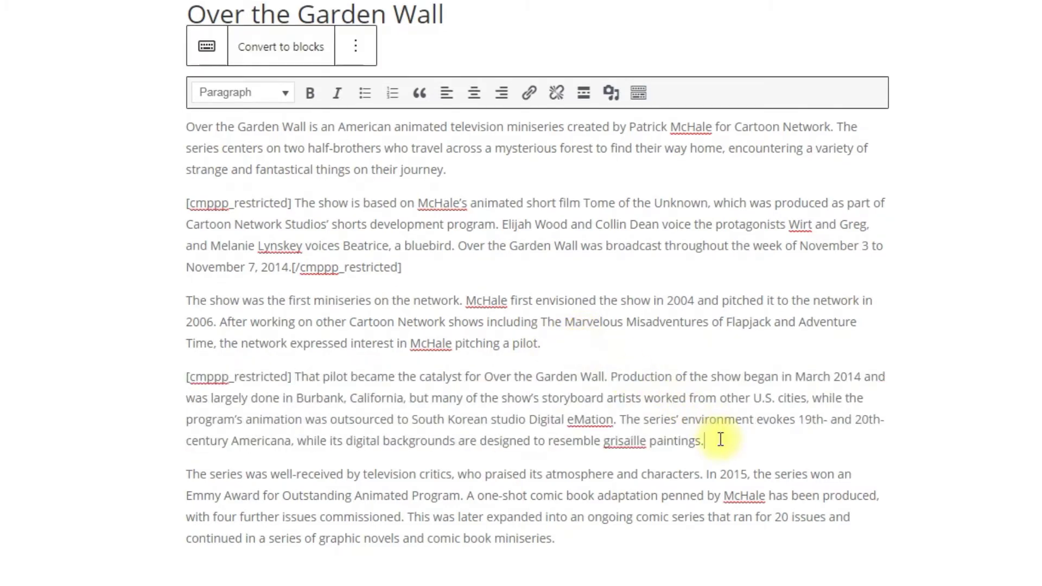
click(714, 439)
text([cmppp_restricted])
click(707, 441)
text(/)
click(938, 17)
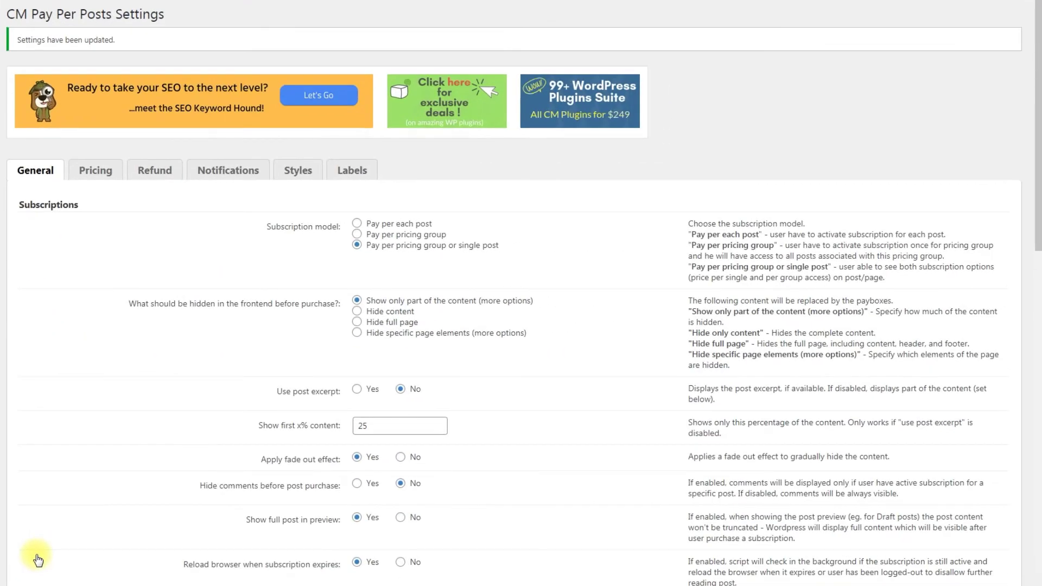
- Enable refunds in the Pay Per Posts refund settings and save them
click(156, 173)
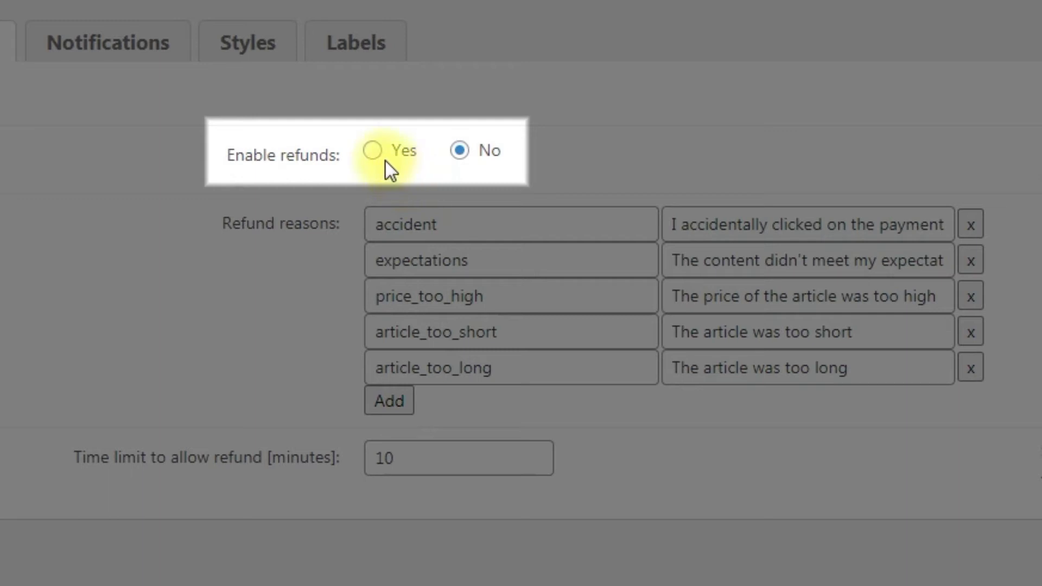
click(372, 152)
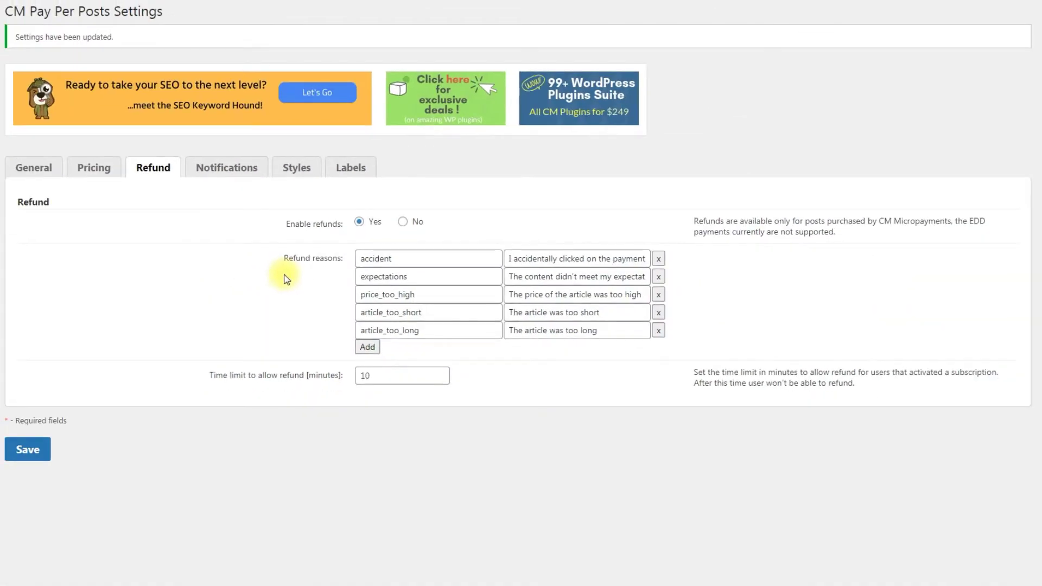
click(33, 451)
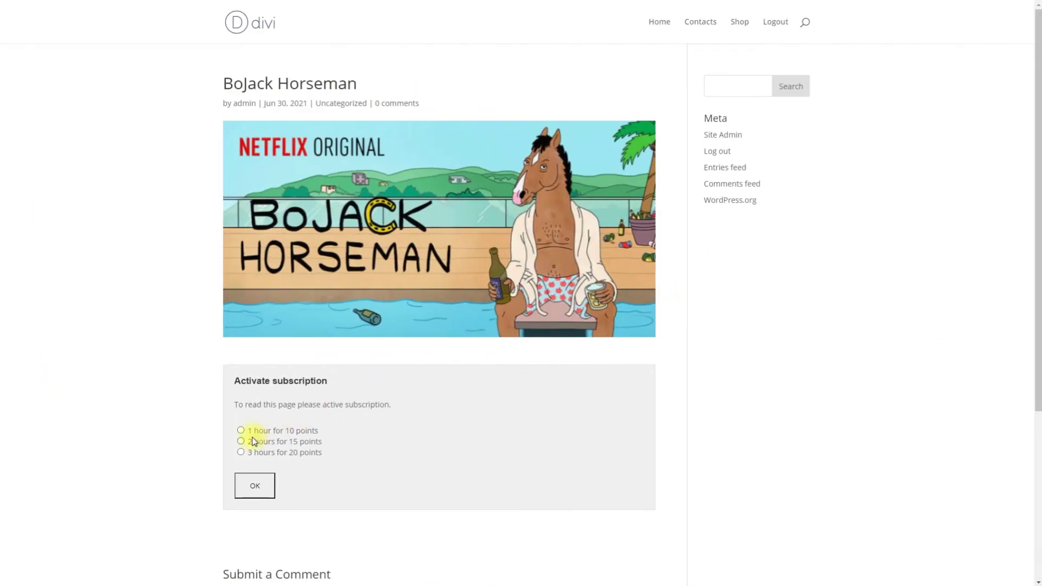
- Activate the 2 hours for 15 points subscription on the BoJack Horseman page
click(240, 441)
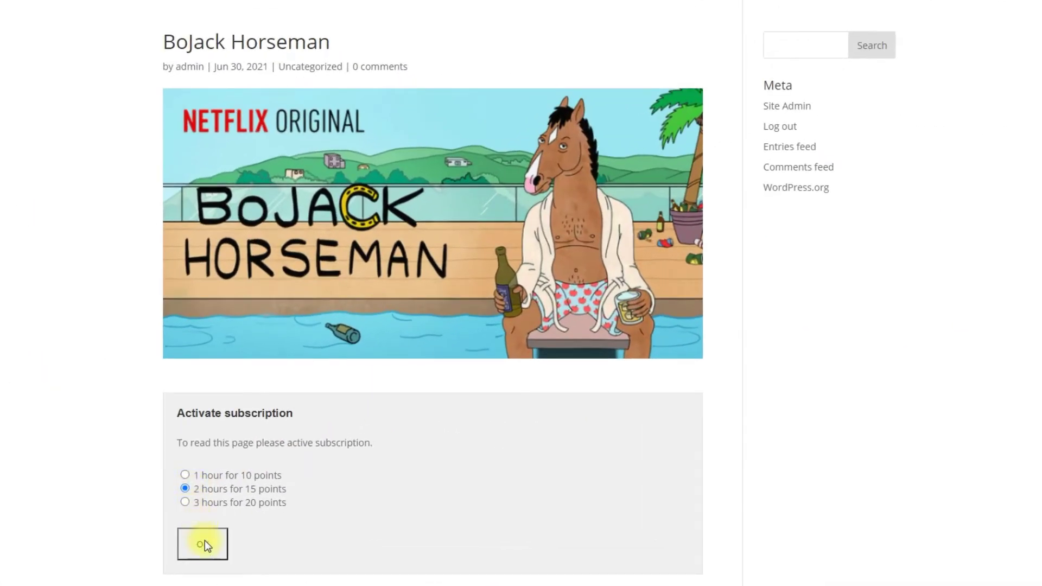
click(204, 543)
- Request a refund of the BoJack Horseman subscription with the reason "The article was too short"
scroll(204, 541, down, 5)
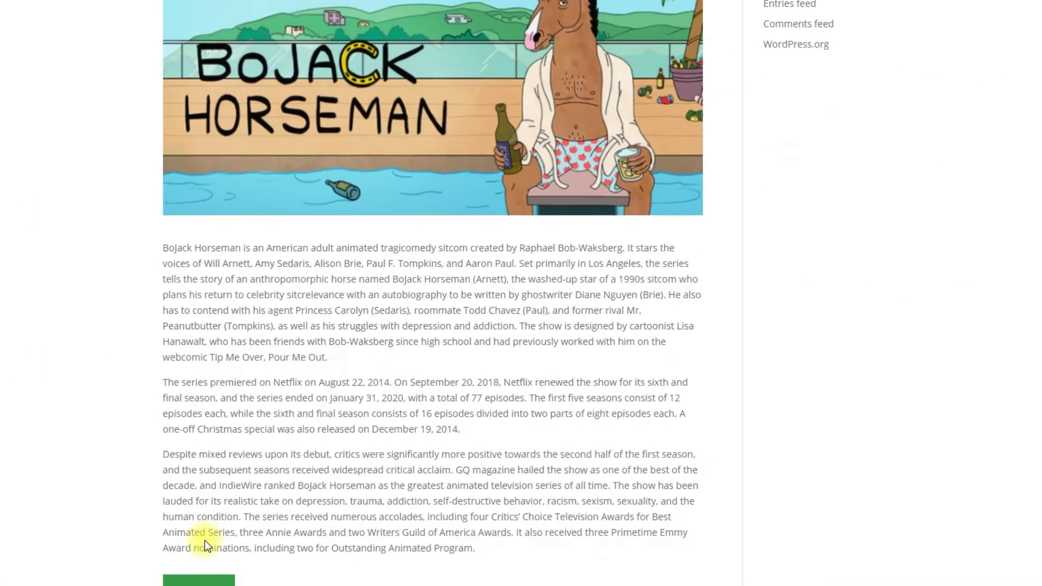
click(222, 470)
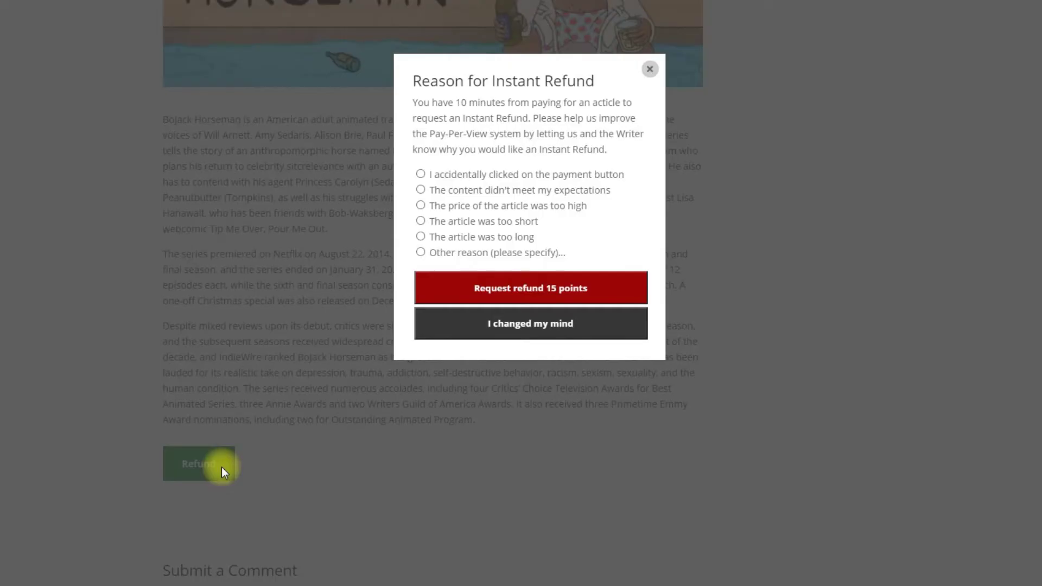
click(421, 221)
click(574, 289)
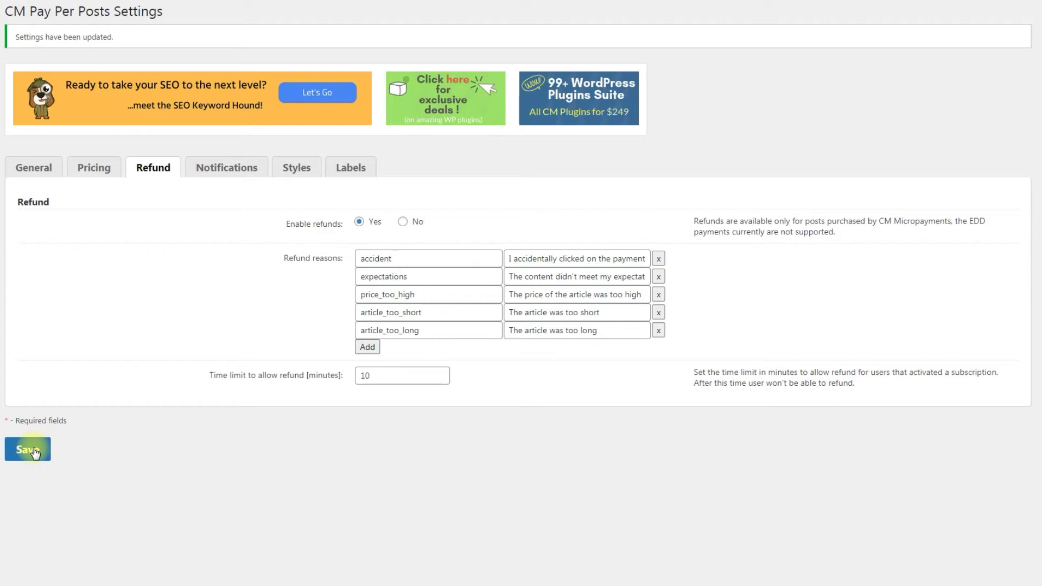
- Review the customer and admin email notification settings and their templates
click(225, 168)
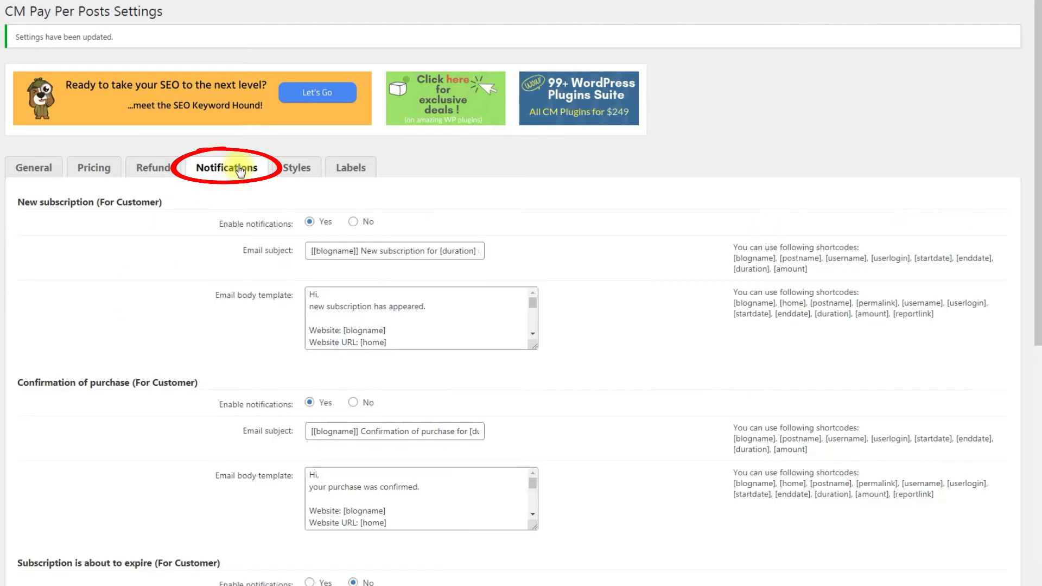
scroll(190, 269, down, 5)
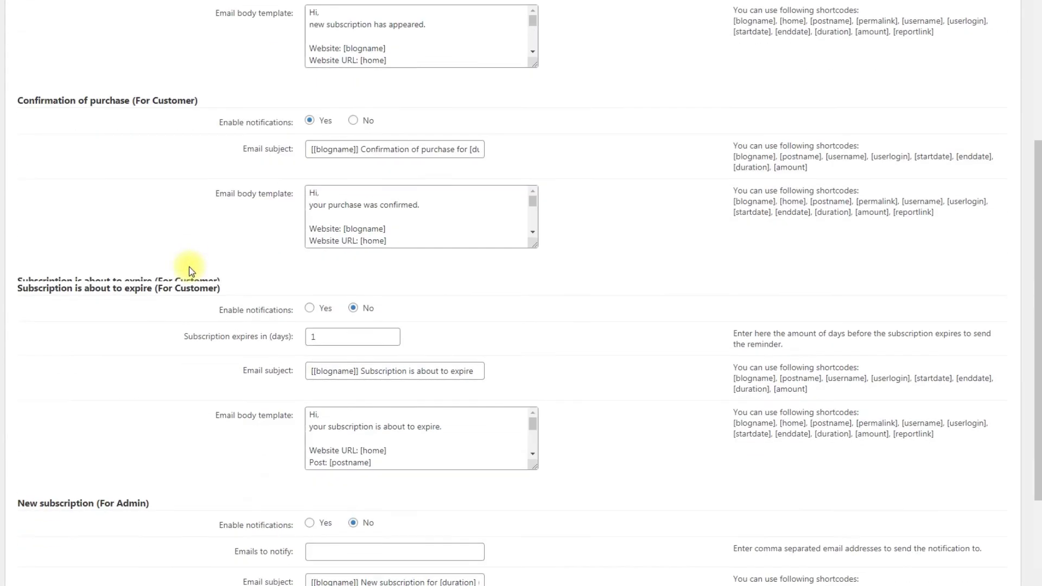
scroll(190, 267, down, 3)
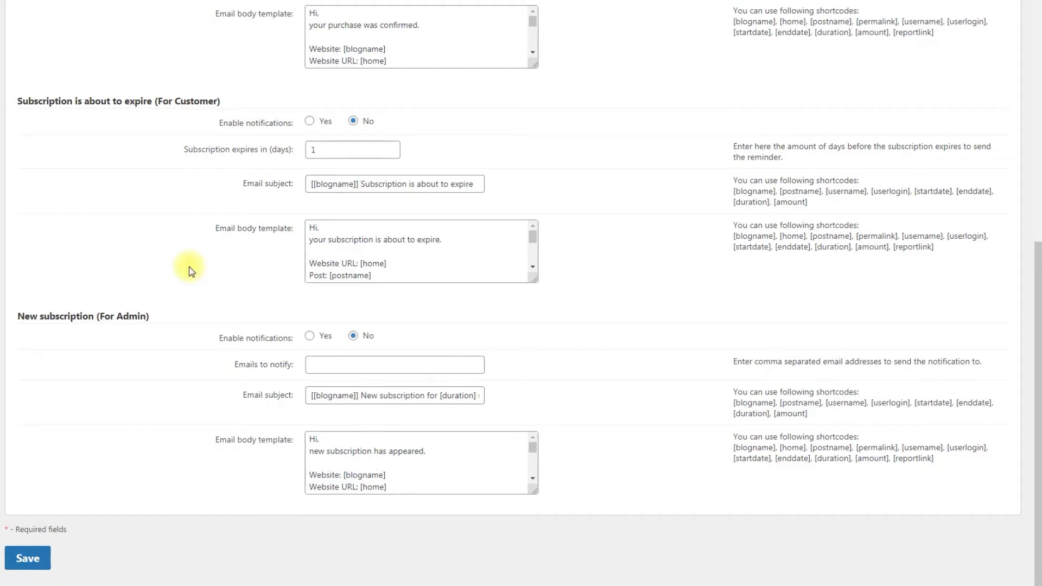
scroll(190, 269, up, 8)
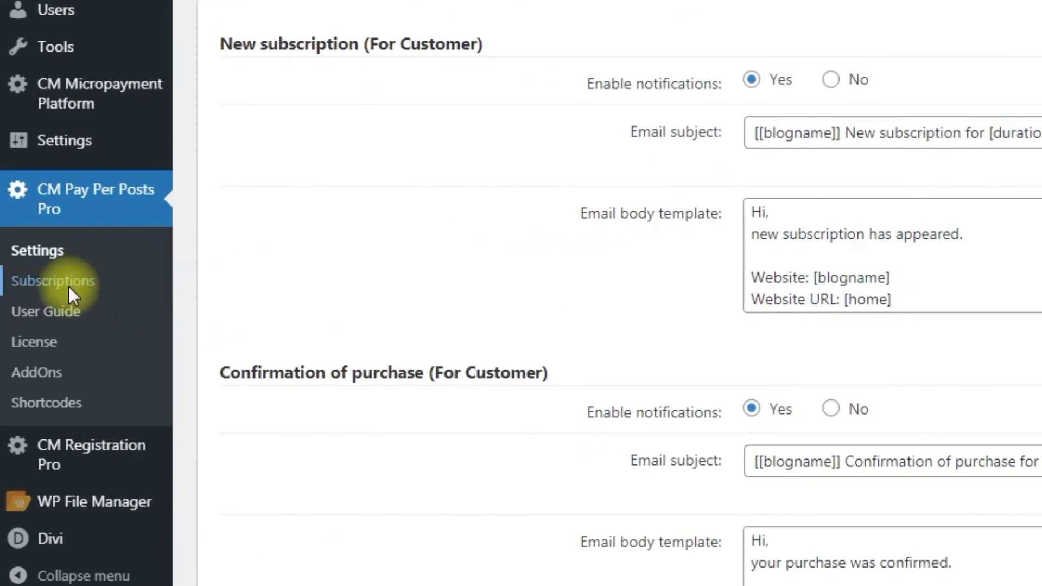
- Open the subscriptions list and start a new subscription for the Adventure Time post, found by searching "adve"
click(68, 286)
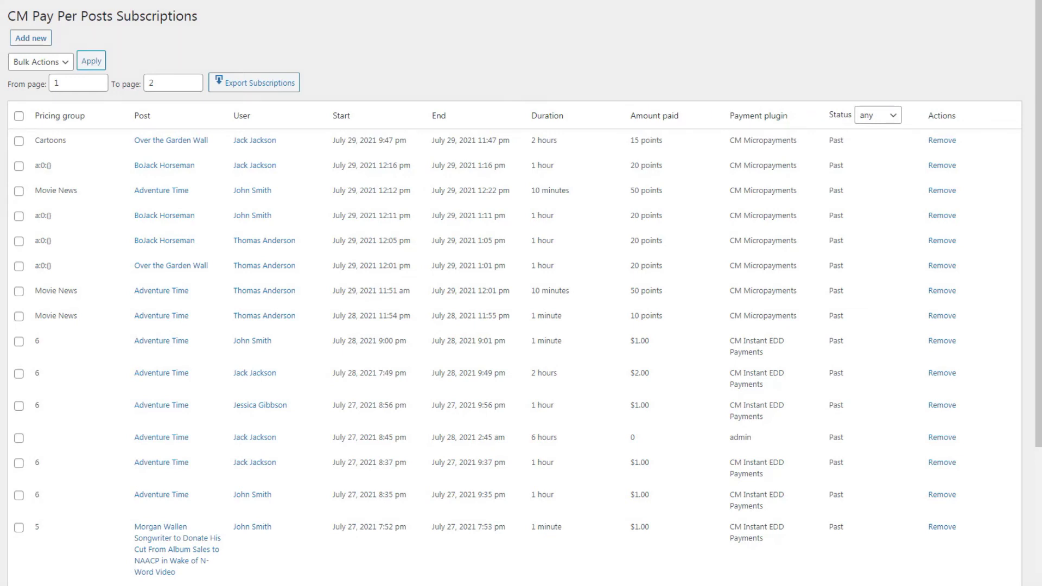
click(30, 38)
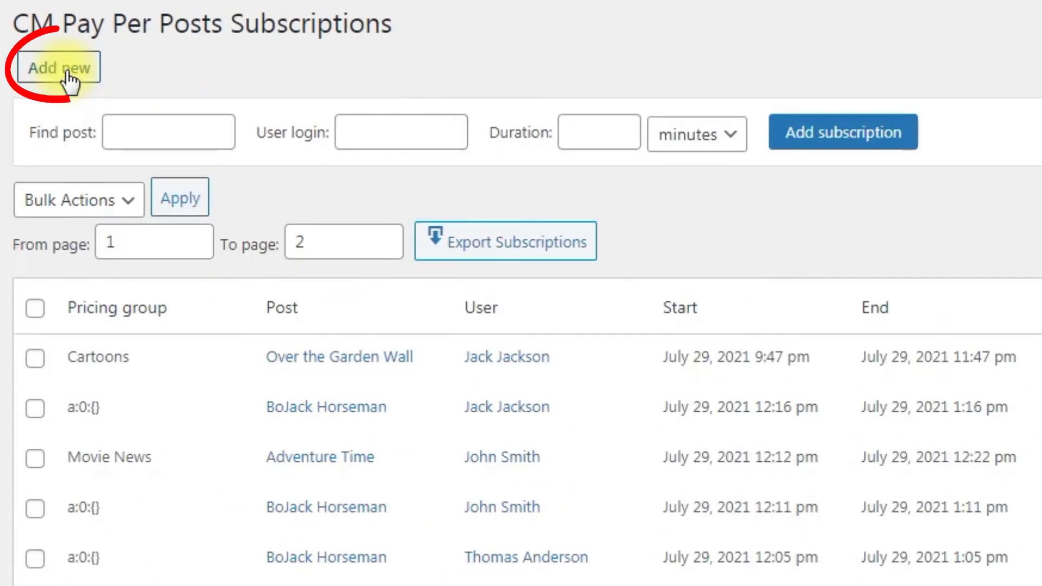
click(181, 132)
text(adve)
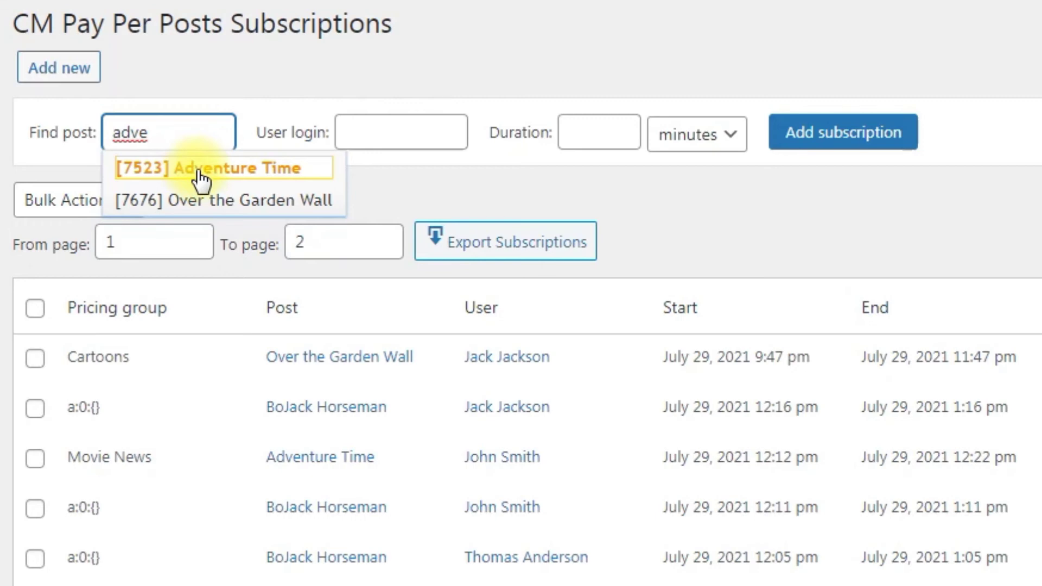
click(201, 179)
- Choose the subscriber by login, set the Adventure Time subscription's duration to 3 months and add the subscription
click(480, 133)
text(regi)
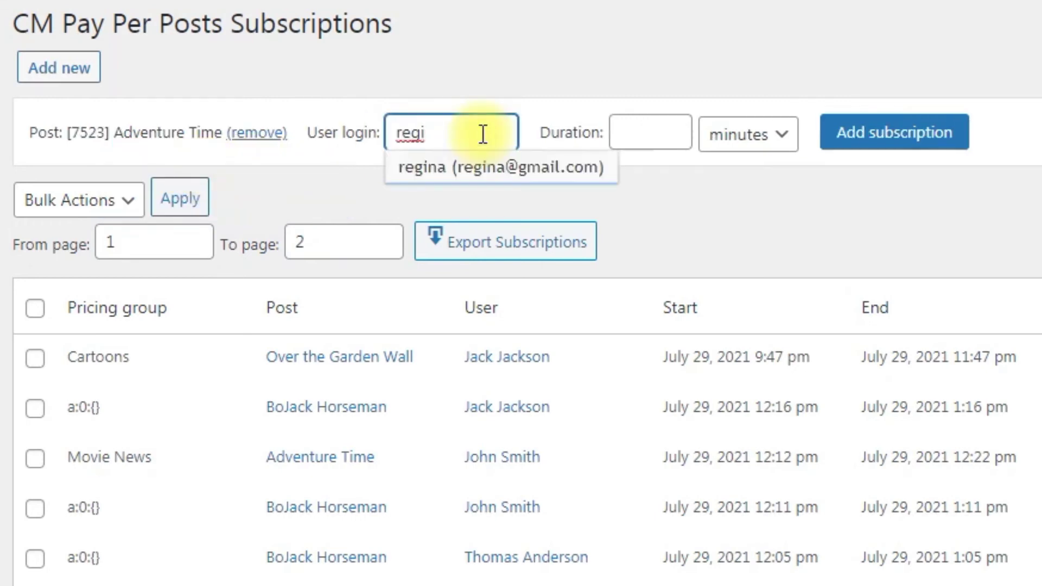
click(495, 170)
click(659, 136)
text(3)
click(762, 140)
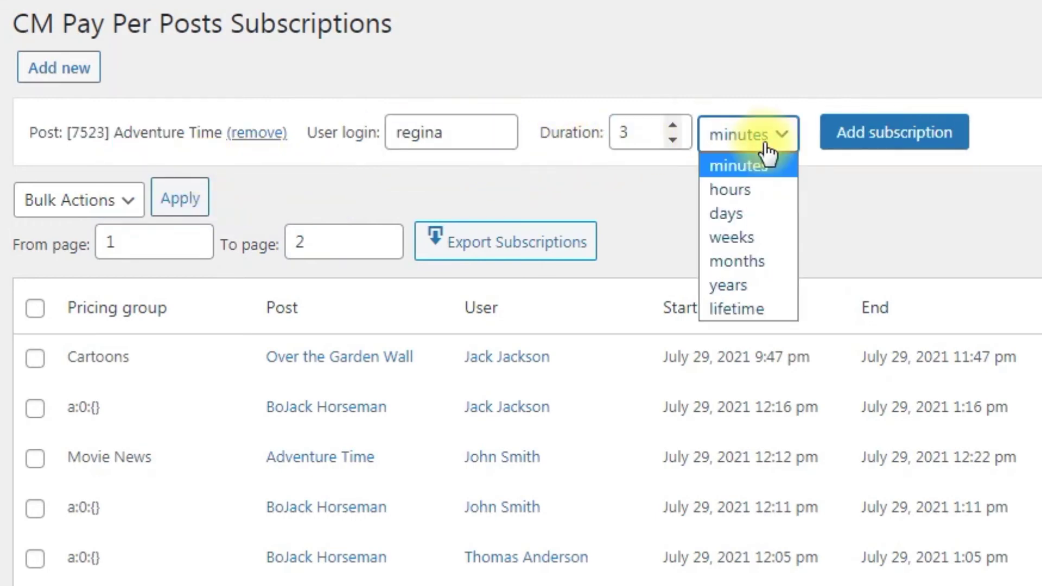
click(778, 259)
click(913, 140)
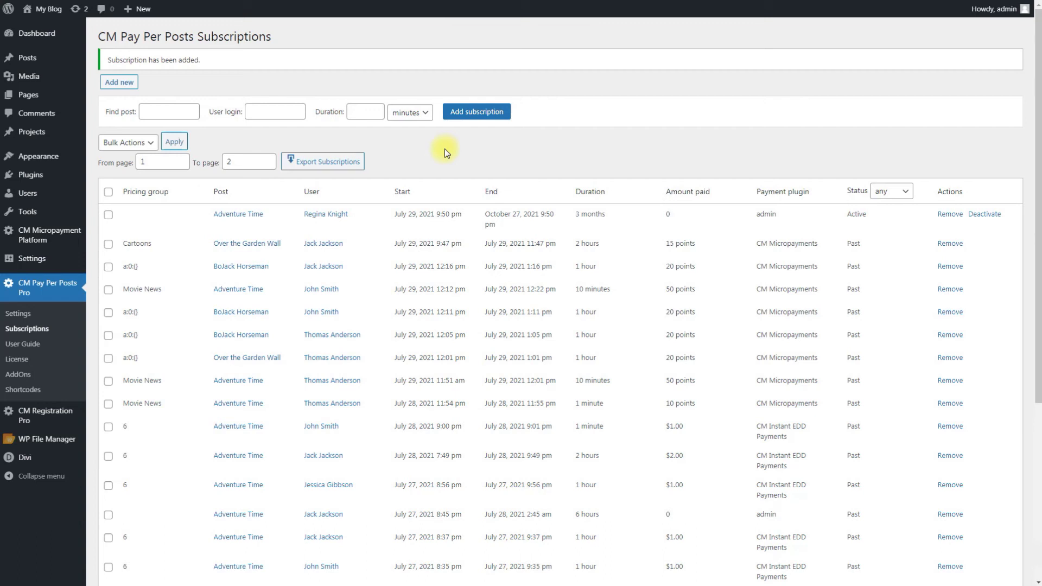
- Open the plugin settings and review the general options, from the subscription model to search engines, copy restriction and messages
click(47, 314)
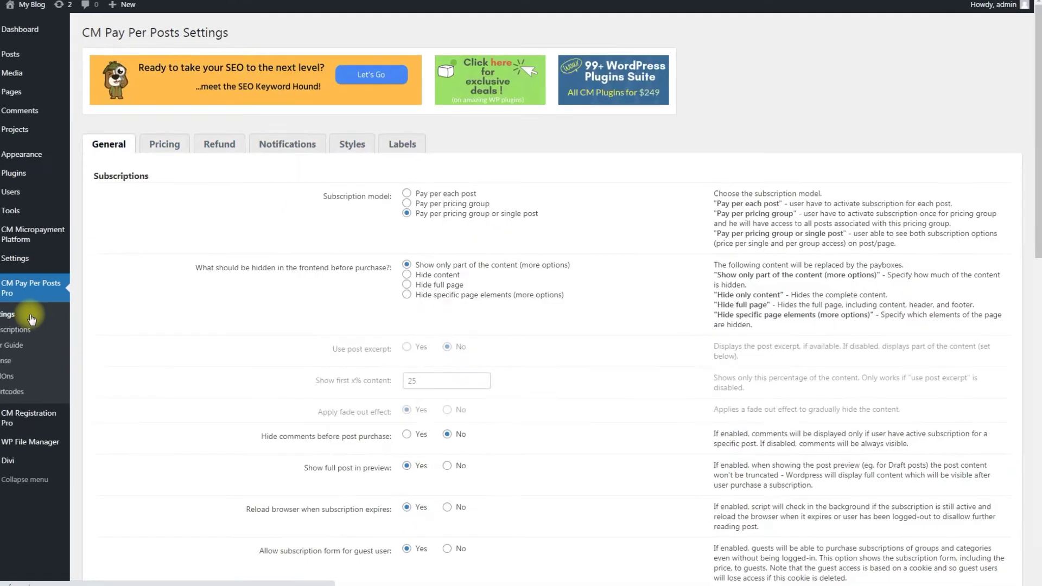
scroll(54, 326, down, 15)
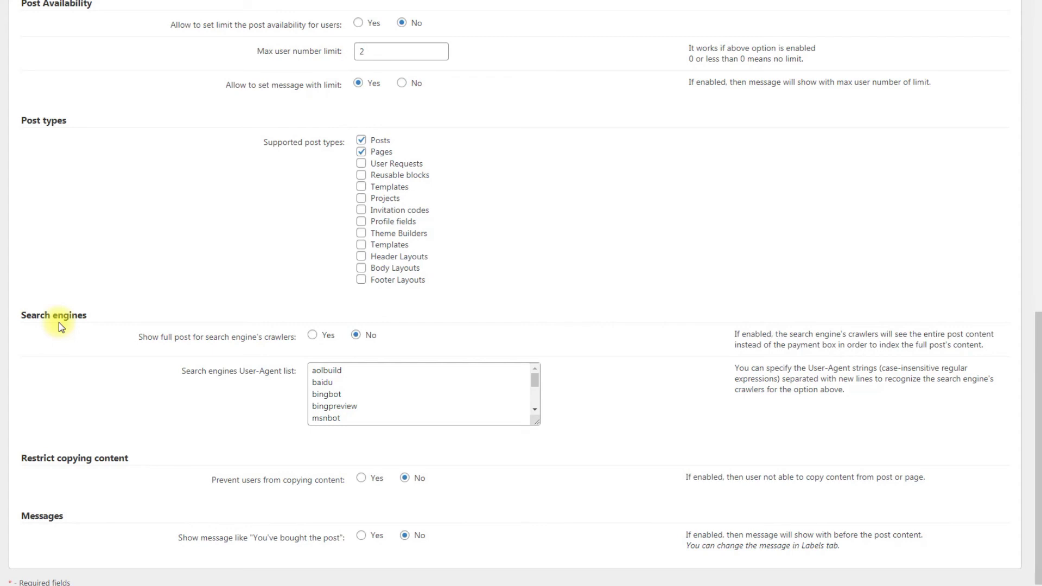
scroll(61, 326, up, 15)
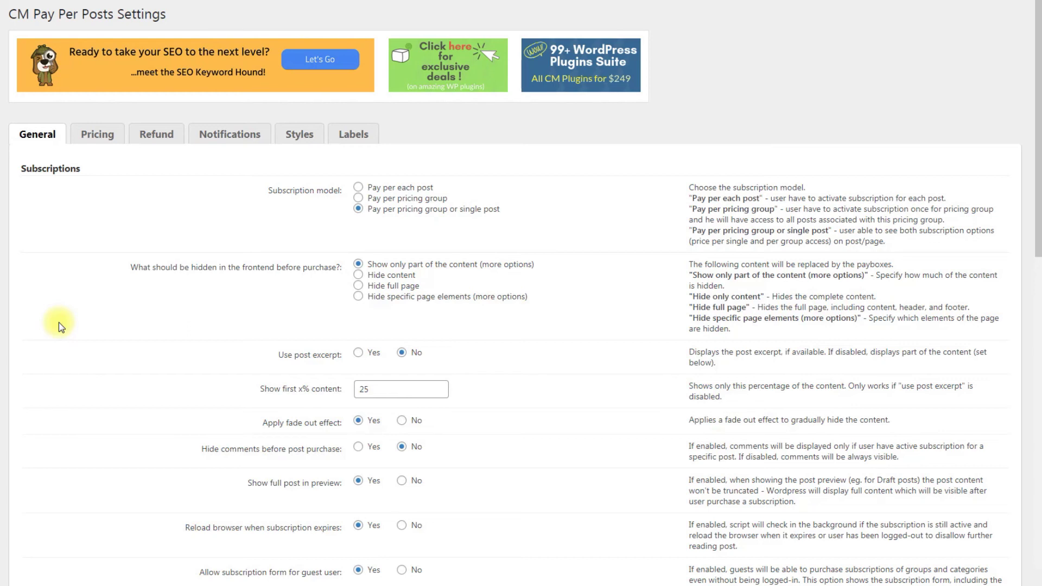
- Review the customizable front-end labels, including the micropayments, subscription, post availability, messages and payments texts
click(353, 137)
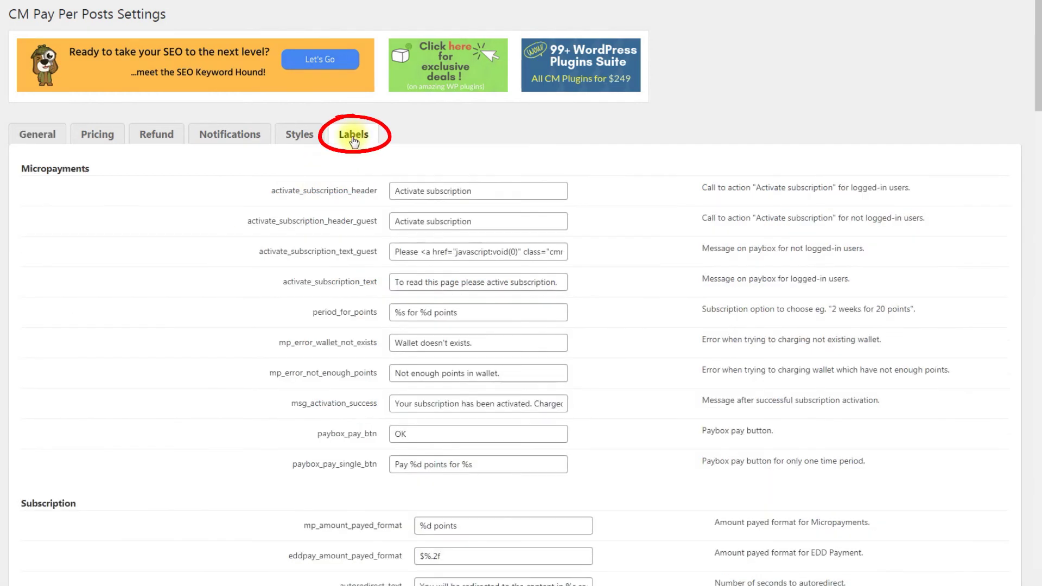
scroll(186, 267, down, 6)
scroll(196, 272, down, 14)
scroll(197, 271, down, 16)
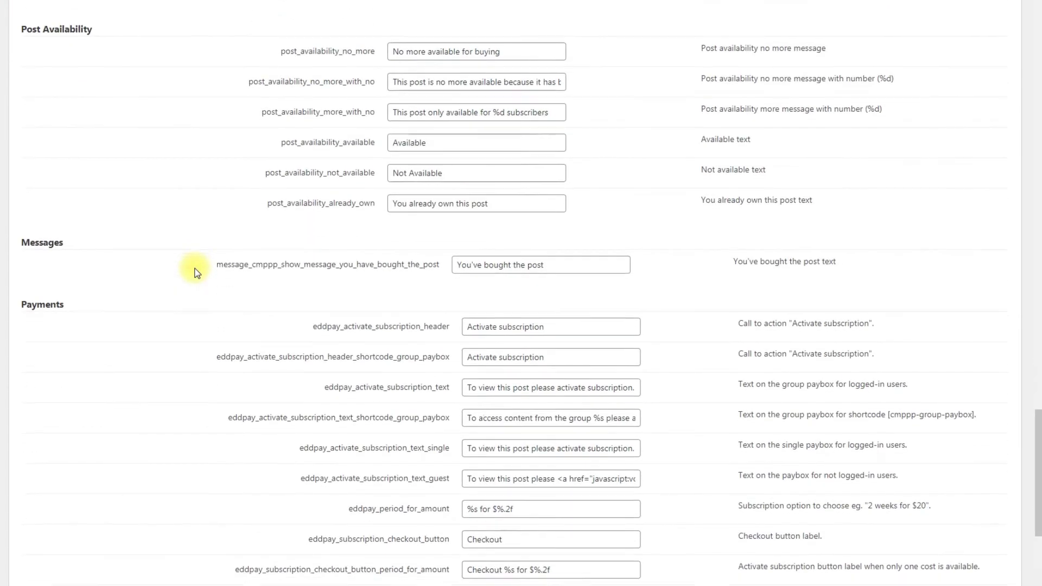
scroll(197, 272, down, 5)
scroll(188, 163, up, 20)
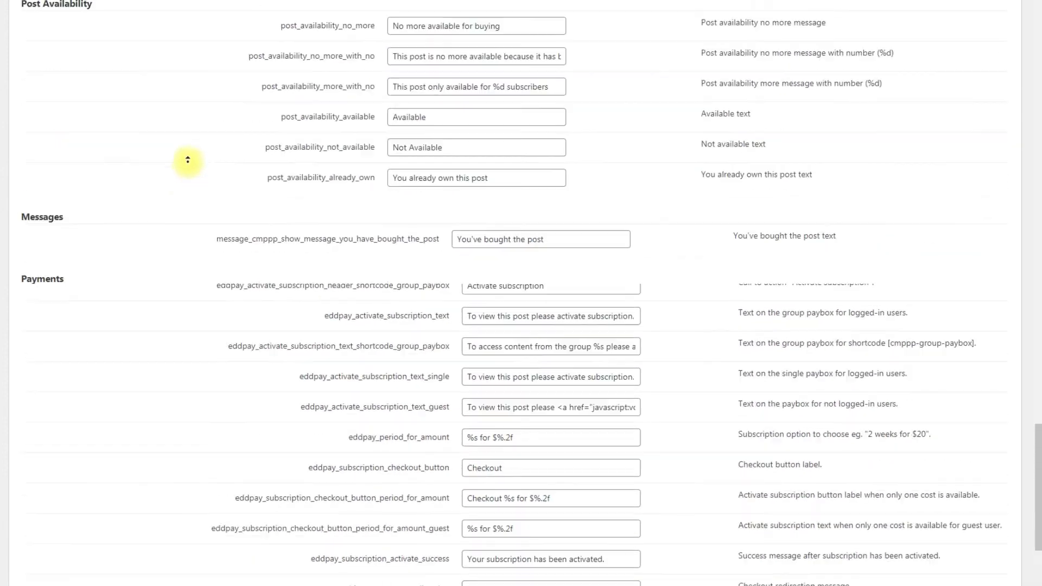
scroll(188, 159, up, 2)
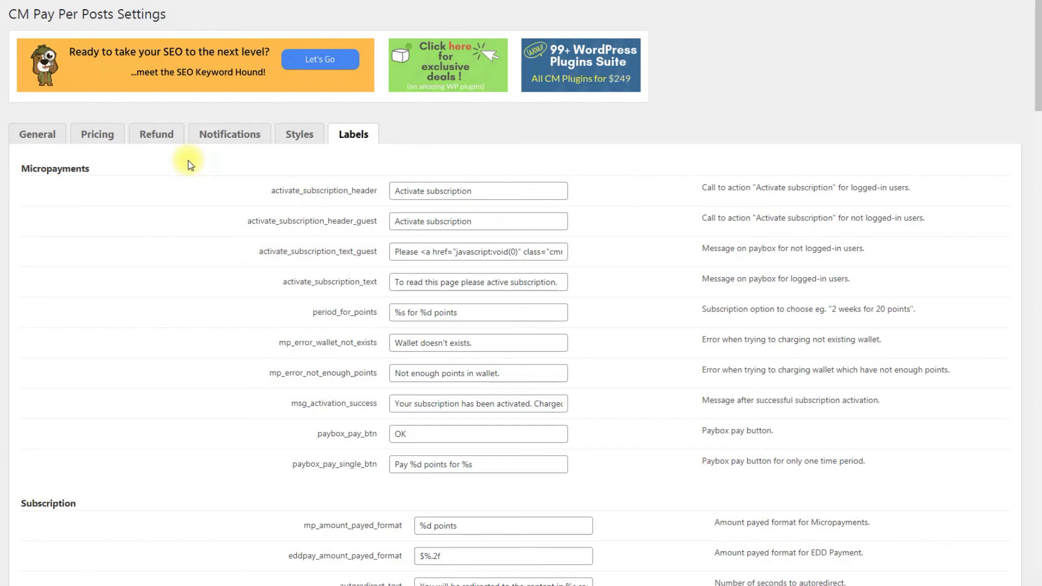
- Enable the general option that prevents users from copying content and save the settings
click(37, 134)
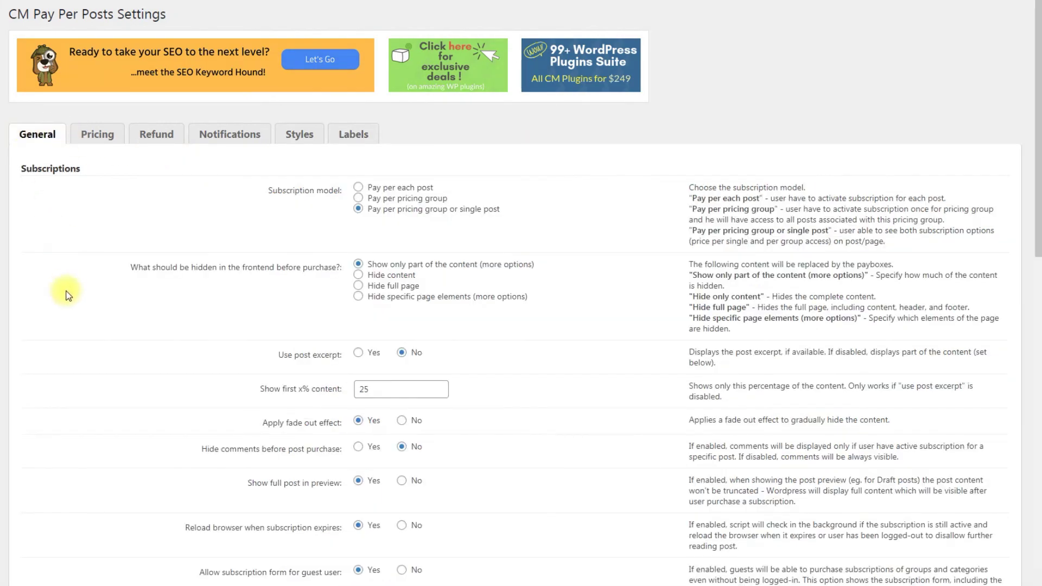
scroll(66, 290, down, 15)
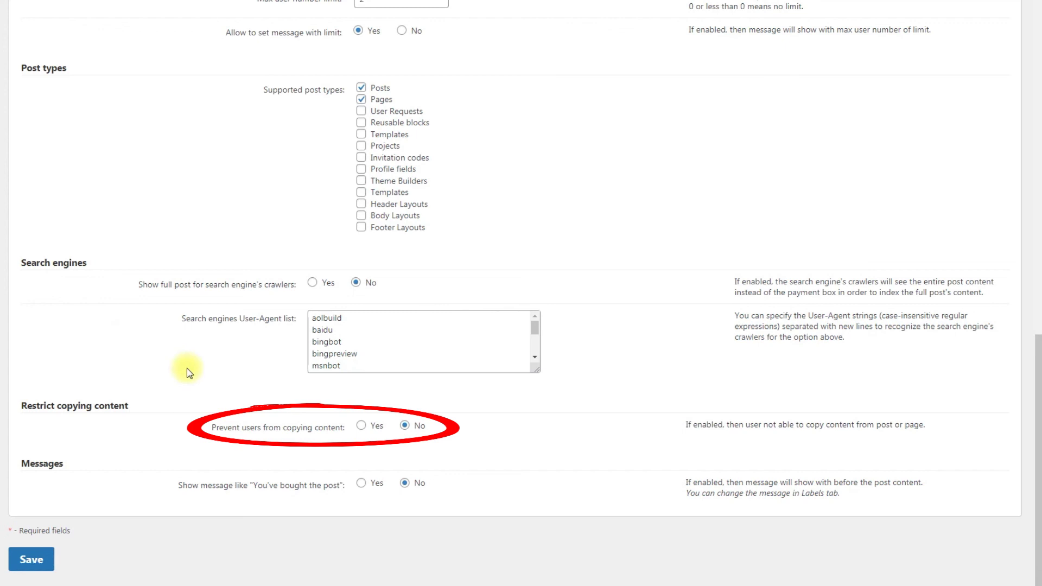
click(361, 425)
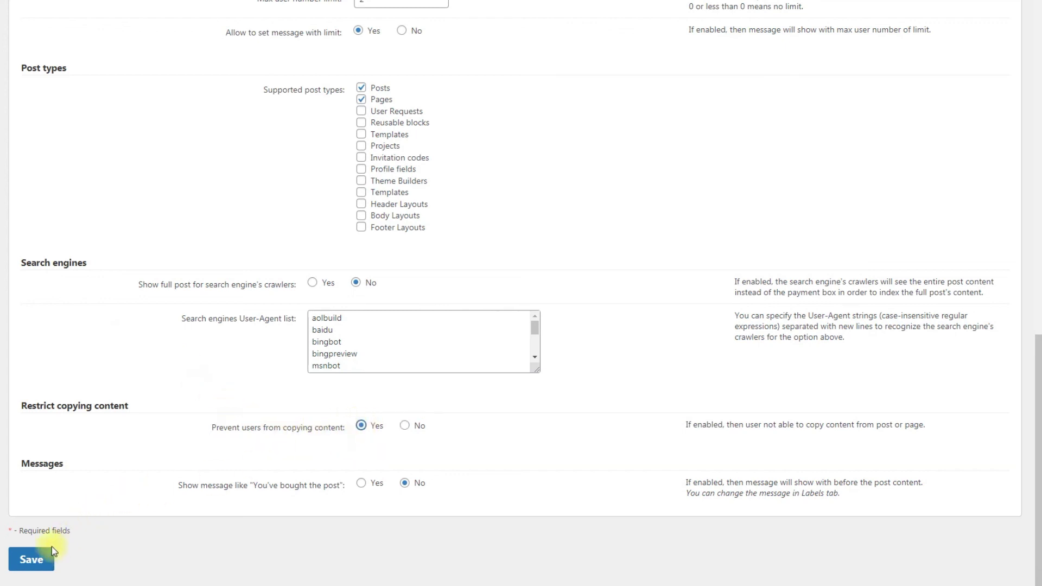
click(41, 556)
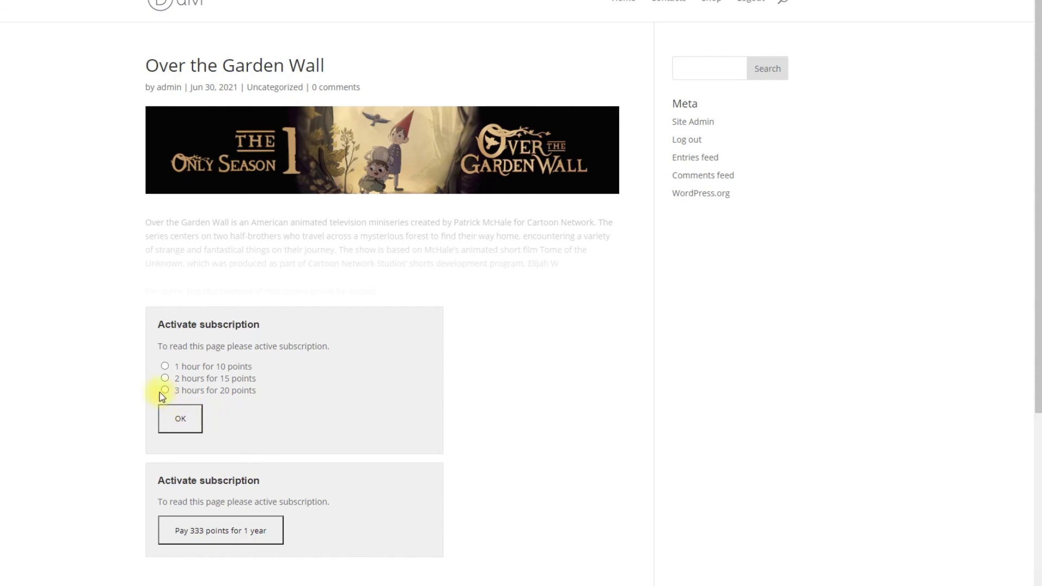
- Activate the 3 hours for 20 points subscription on the Over the Garden Wall page
click(165, 391)
click(188, 426)
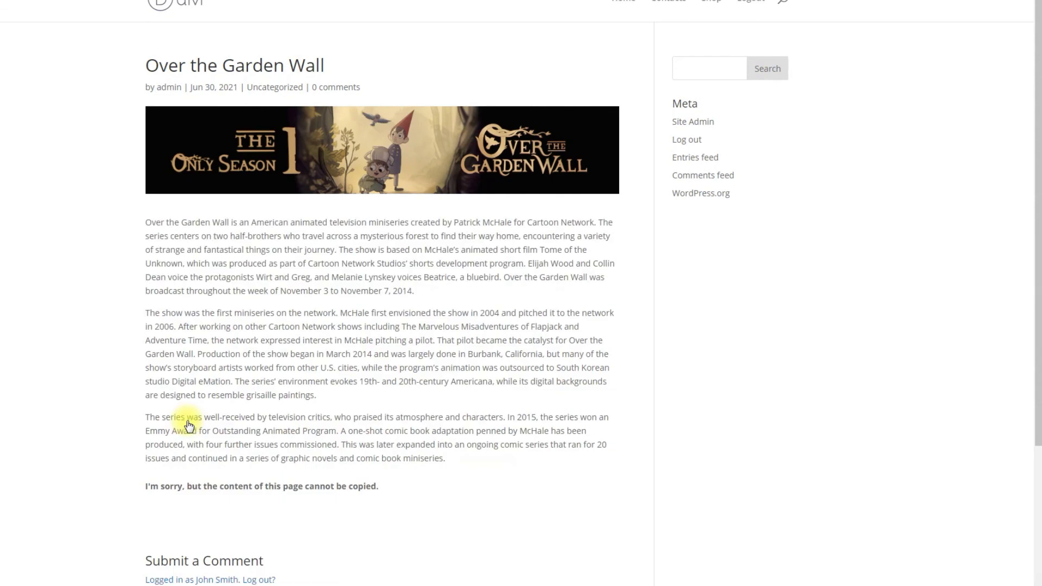